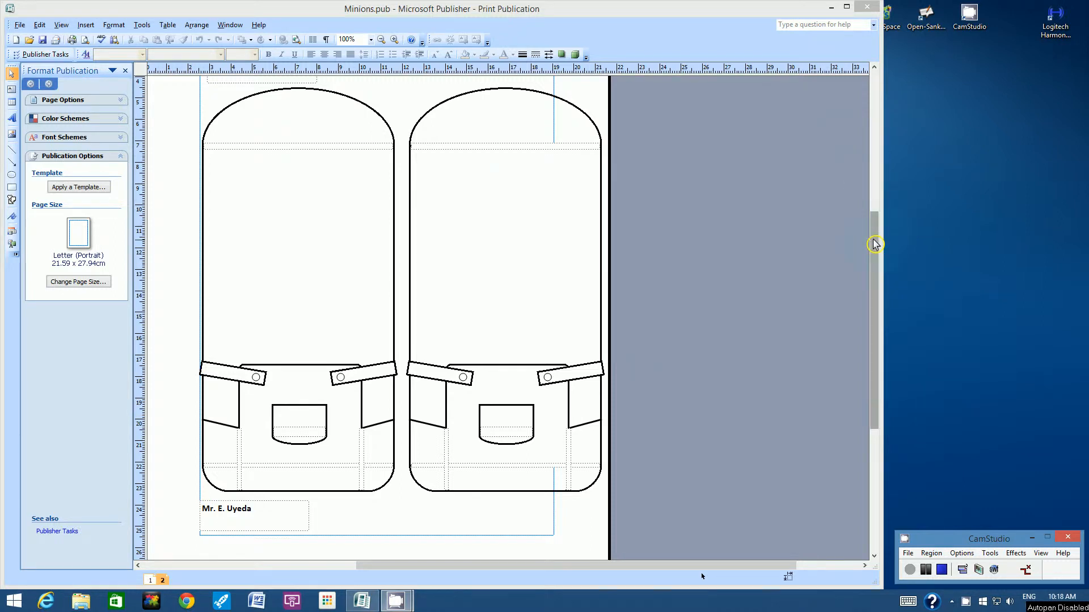
Duplicate page 2, the Pants/Overalls page, as a new page.
mouse_move(874, 244)
mouse_down()
mouse_move(871, 212)
mouse_move(875, 228)
mouse_up()
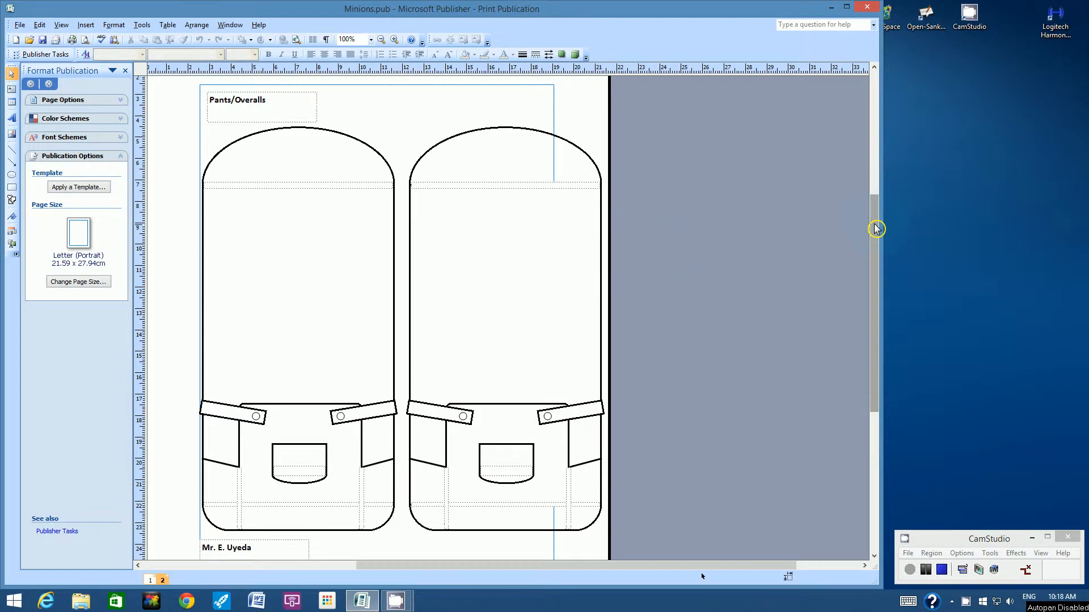
click(84, 28)
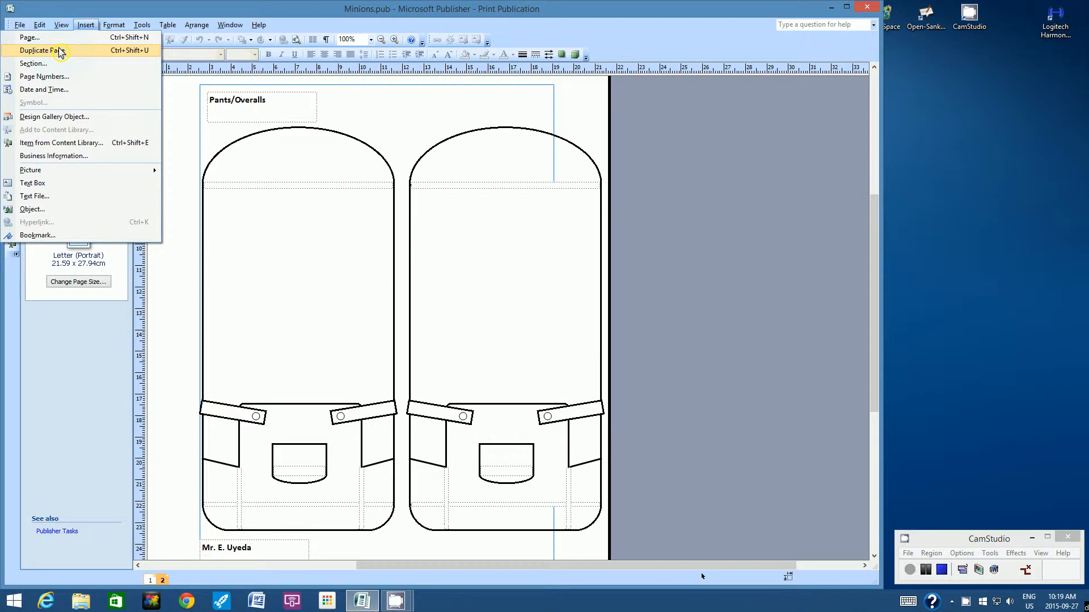
click(60, 51)
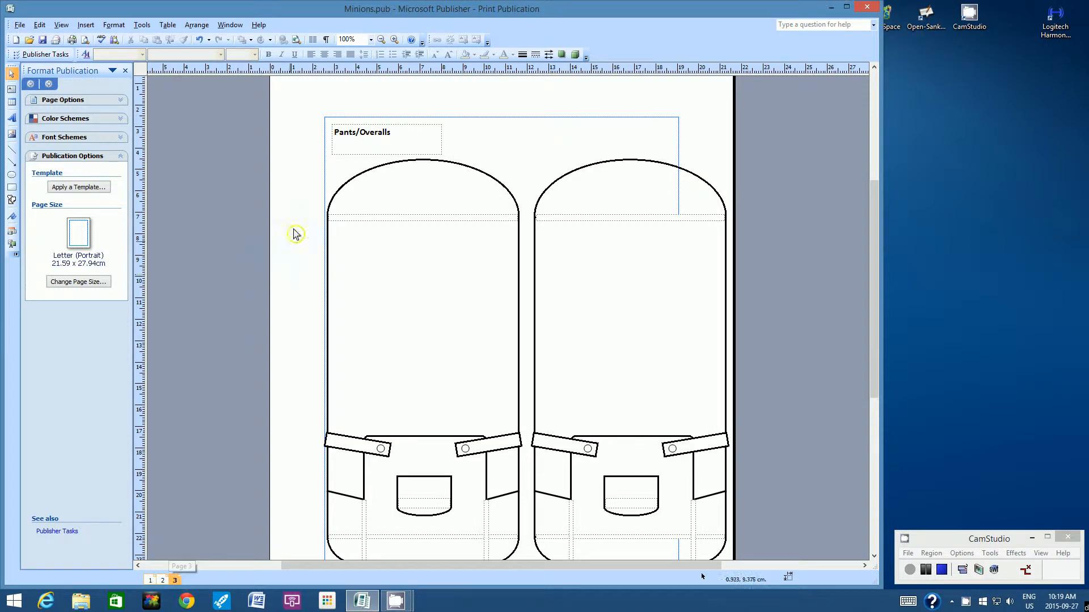
Replace the Pants/Overalls title on the duplicated page with "Feet and Legs".
click(352, 134)
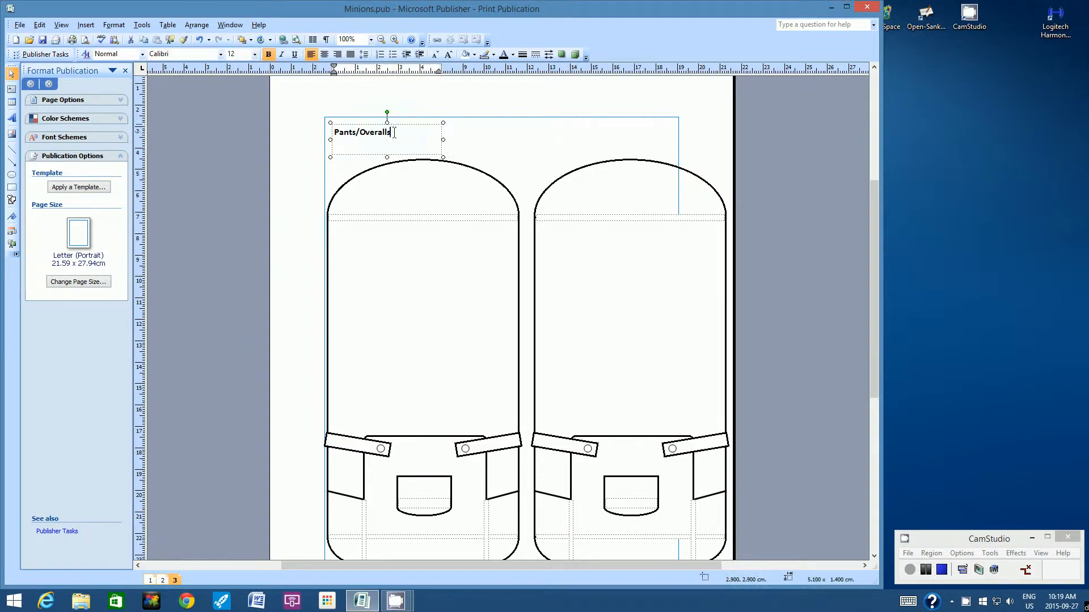
drag(394, 133, 344, 135)
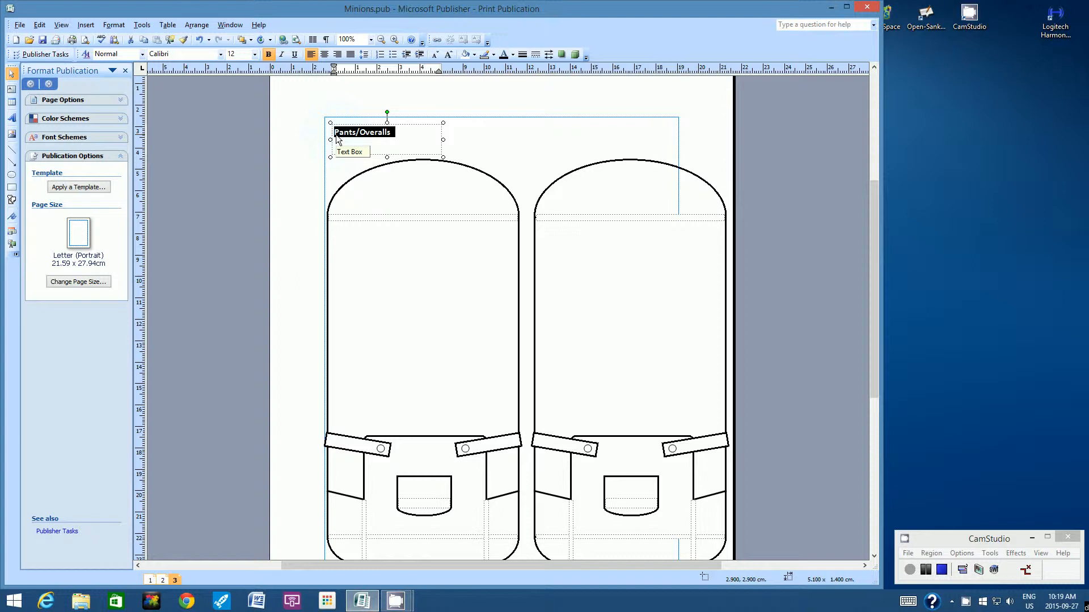
text(Feet and Legs)
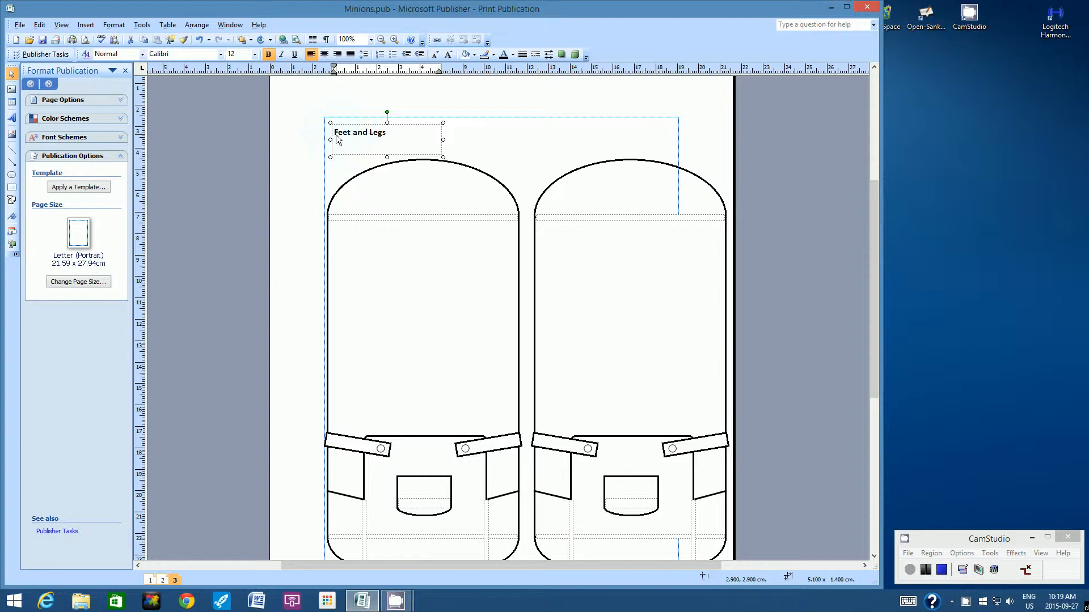
click(302, 116)
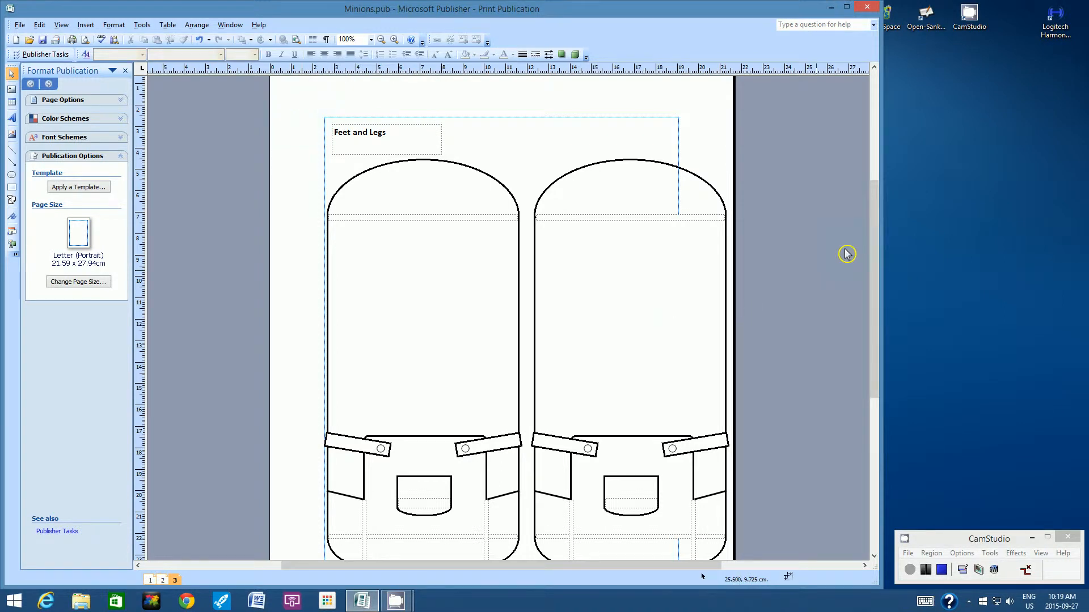
Delete the right-hand Minion figure from the Feet and Legs page.
drag(877, 232, 877, 253)
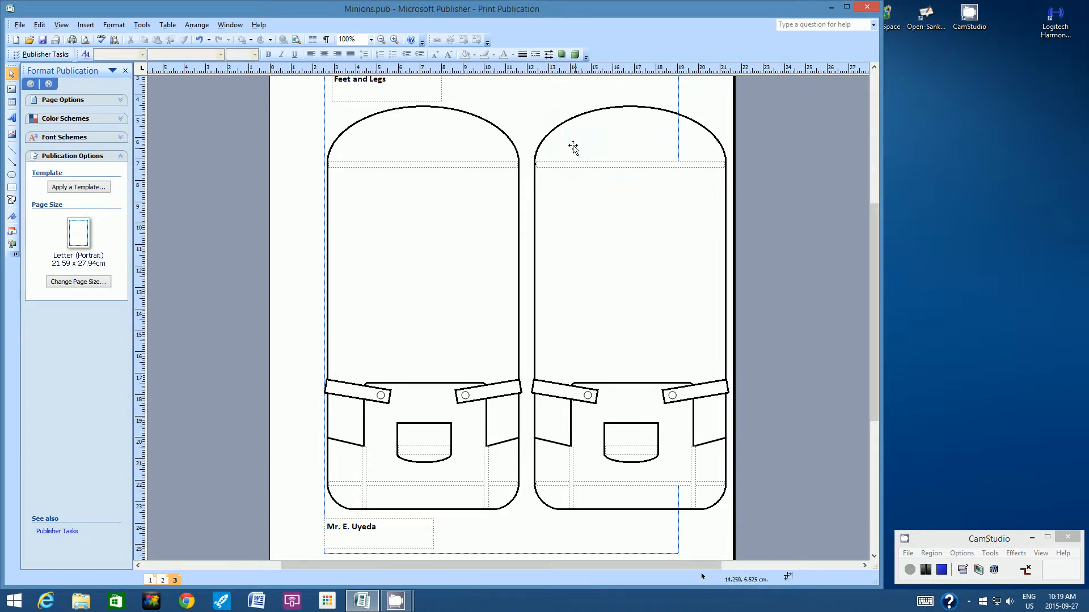
click(565, 126)
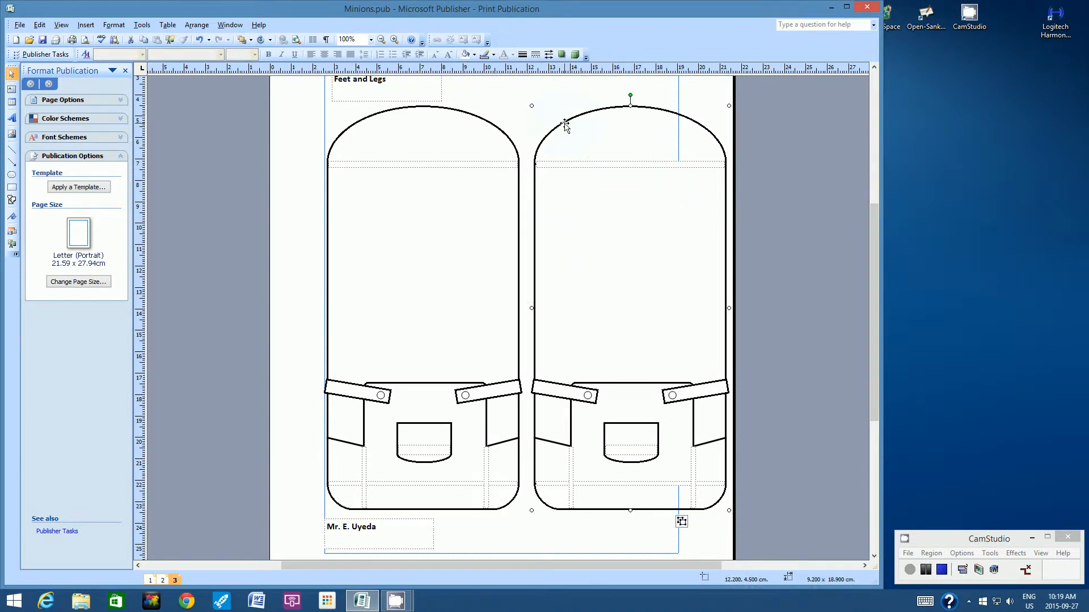
key(Delete)
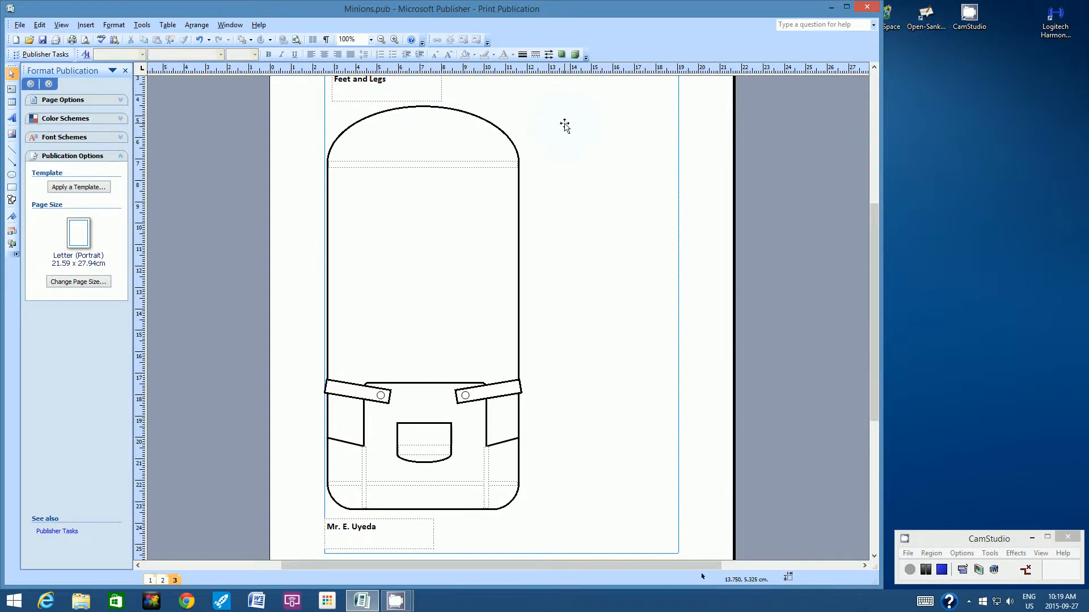
Move the remaining Minion figure to the middle of the page with its top on the upper margin, at about 6.5 cm, 2.54 cm.
drag(464, 141, 548, 113)
scroll(877, 261, up, 1)
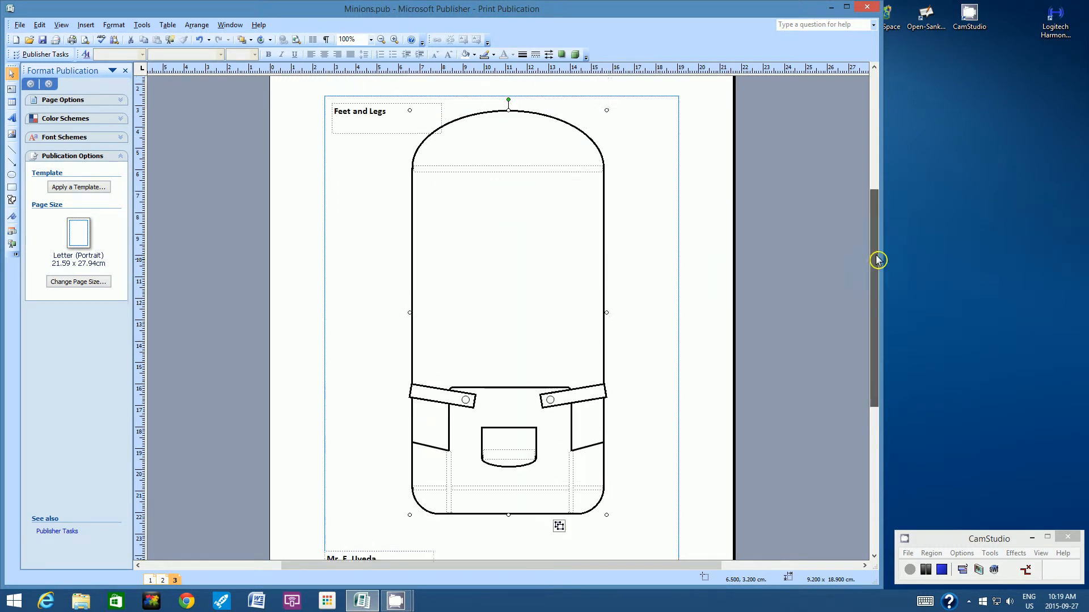
scroll(878, 260, up, 1)
click(500, 206)
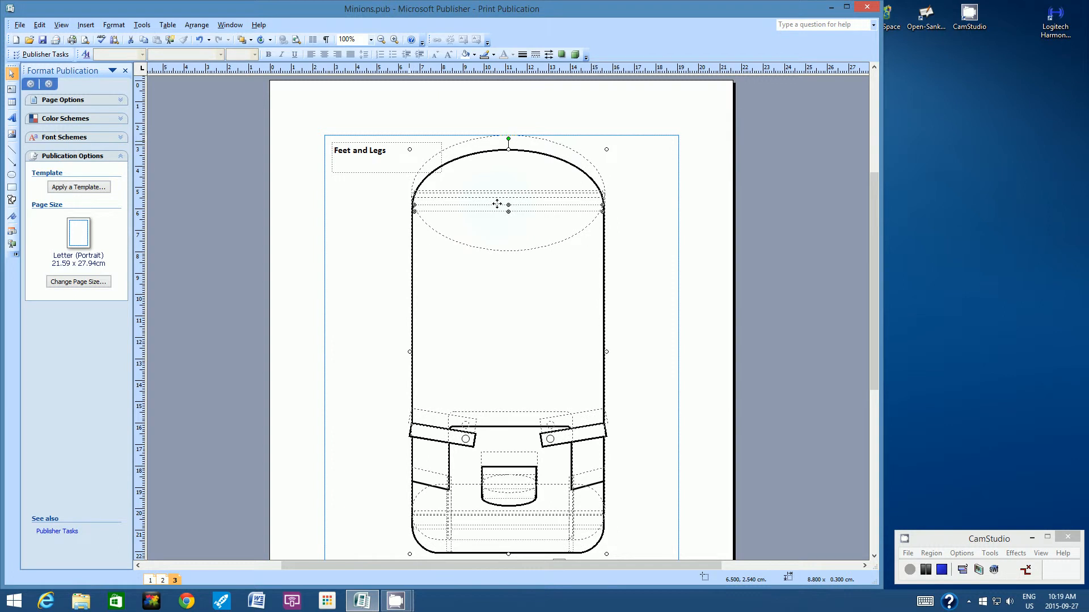
Narrow the name text box at the foot of the page to about 2.96 cm wide.
drag(875, 167, 875, 226)
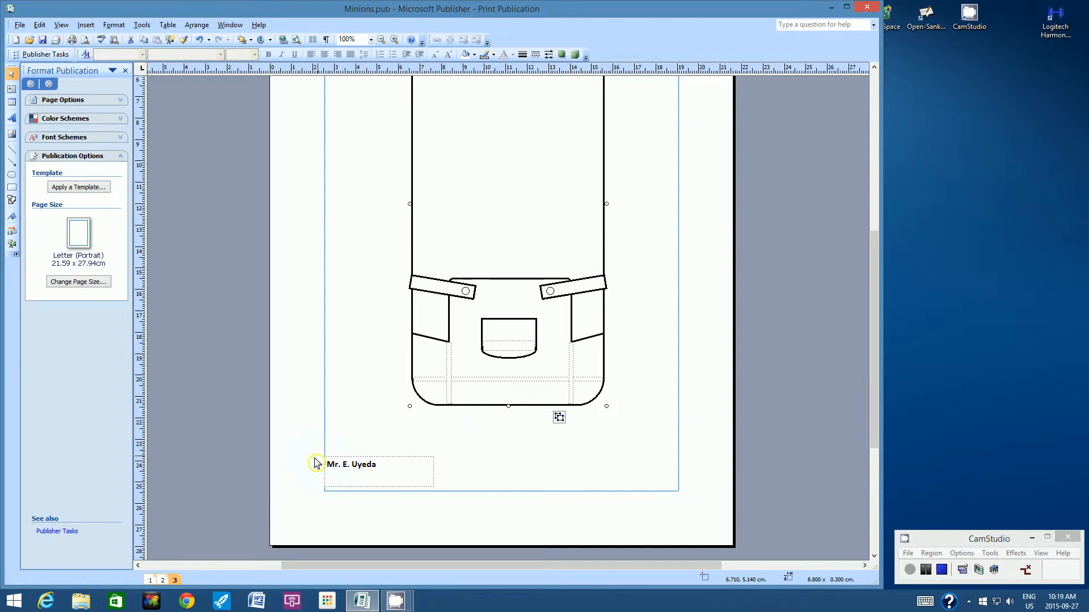
click(434, 474)
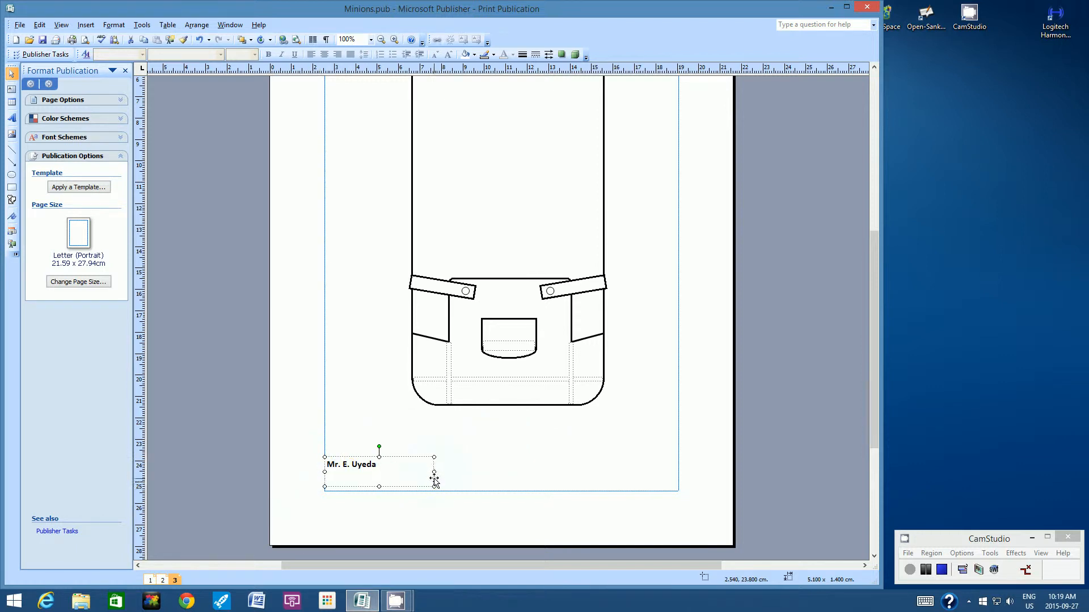
drag(434, 474, 388, 475)
Draw a rounded rectangle about 2.1 × 1.4 cm below the body's right half and give it a 2¼ pt outline.
click(371, 39)
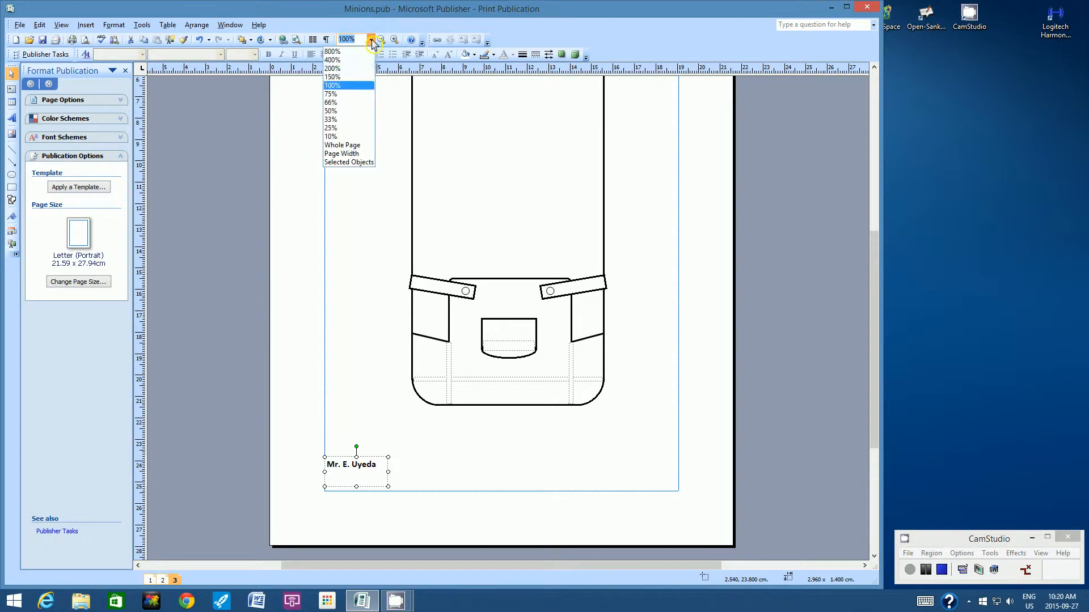
click(347, 77)
drag(482, 567, 598, 566)
drag(872, 365, 882, 323)
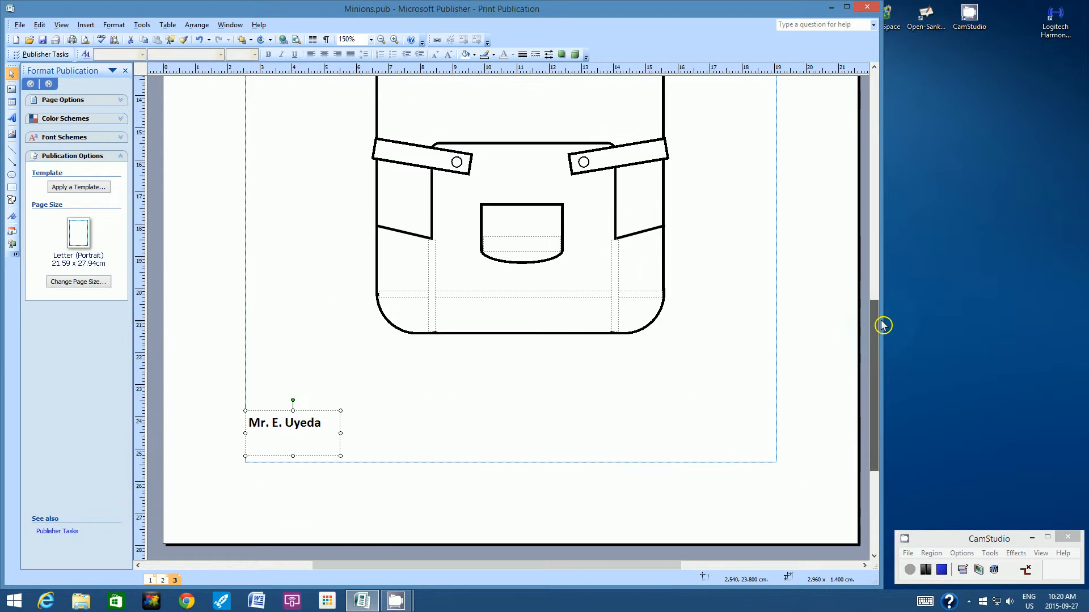
click(12, 201)
mouse_move(62, 236)
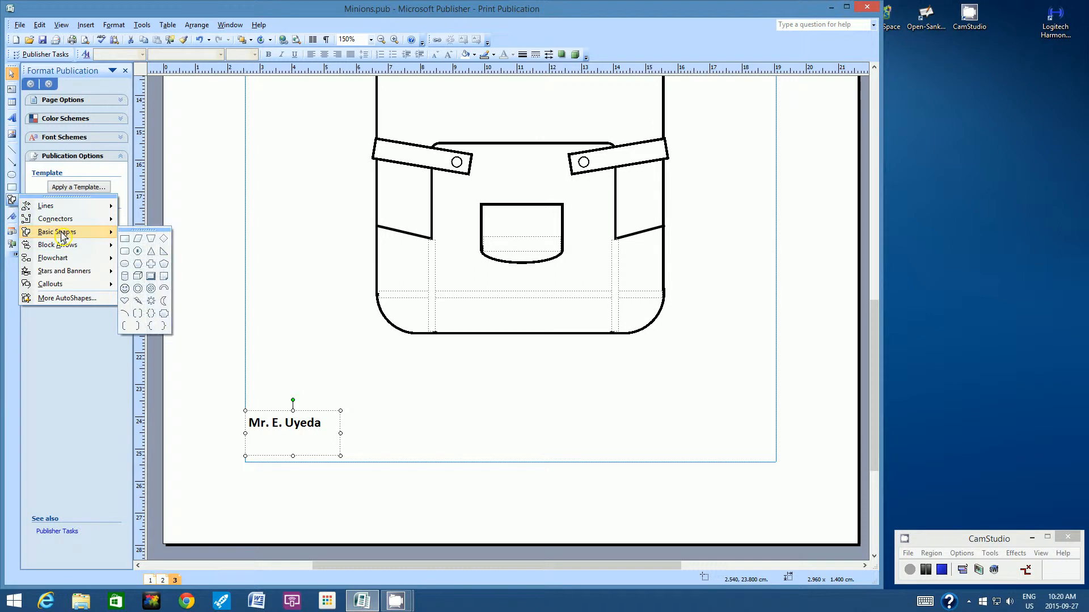
mouse_move(113, 245)
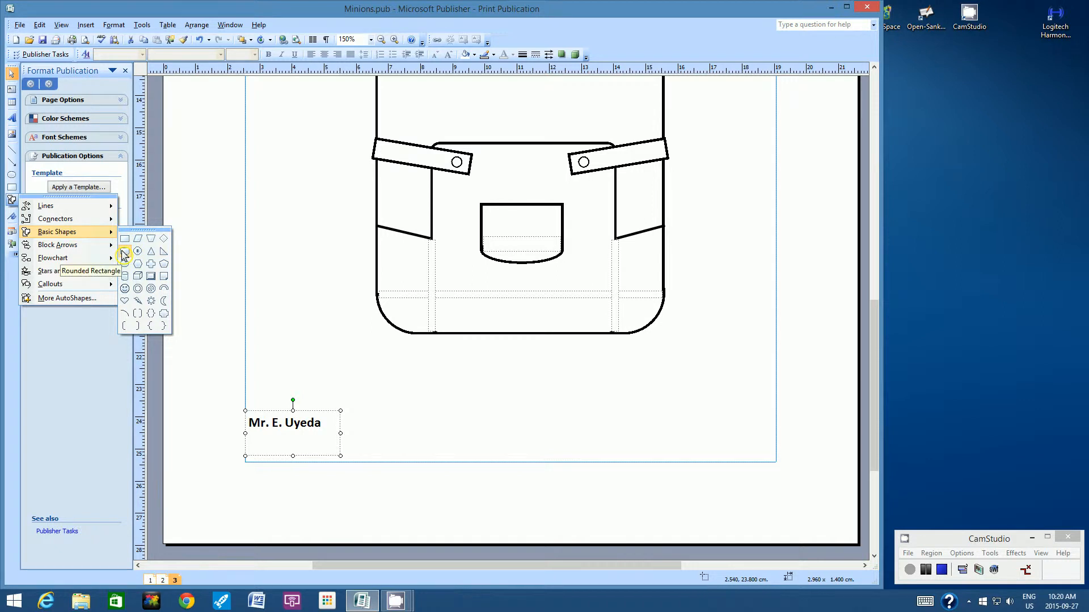
click(124, 252)
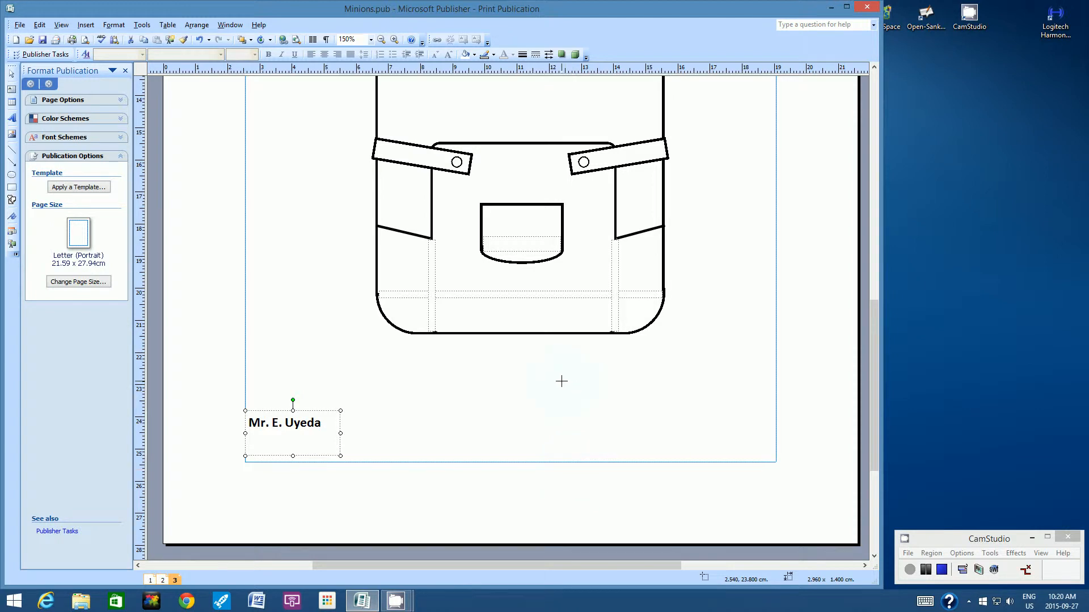
drag(561, 381, 630, 427)
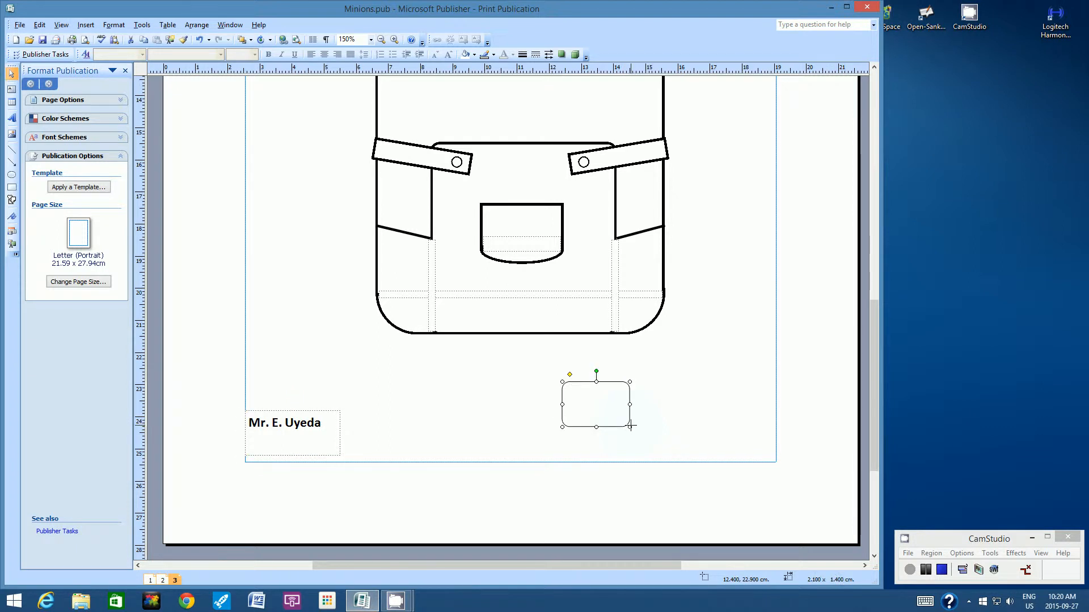
click(523, 55)
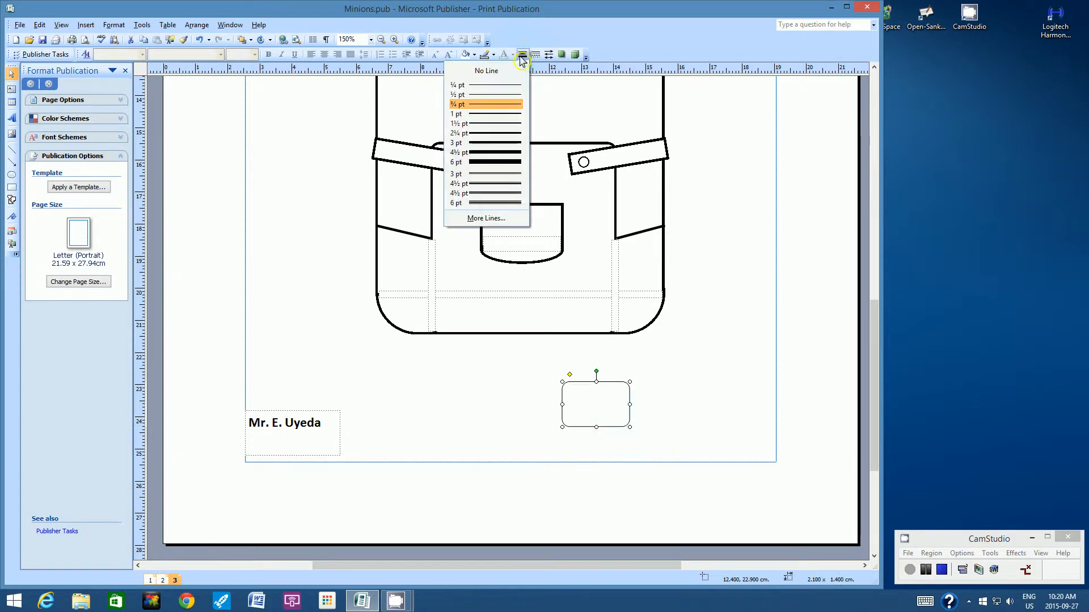
click(494, 134)
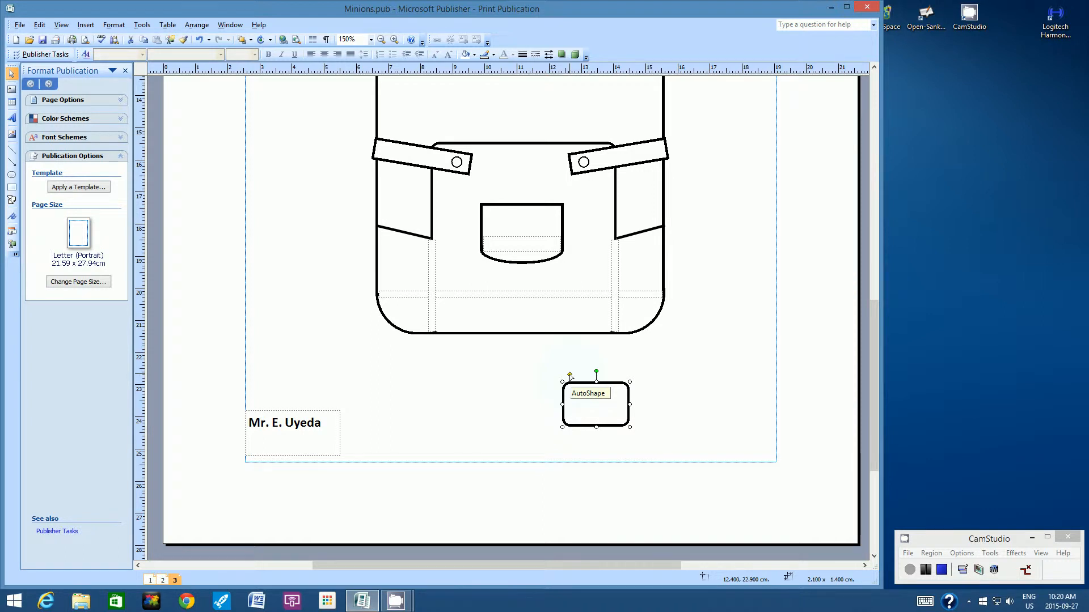
Round the foot shape's corners to the maximum and shift it slightly down and left, to about 12.3 cm, 23.1 cm.
drag(569, 375, 588, 378)
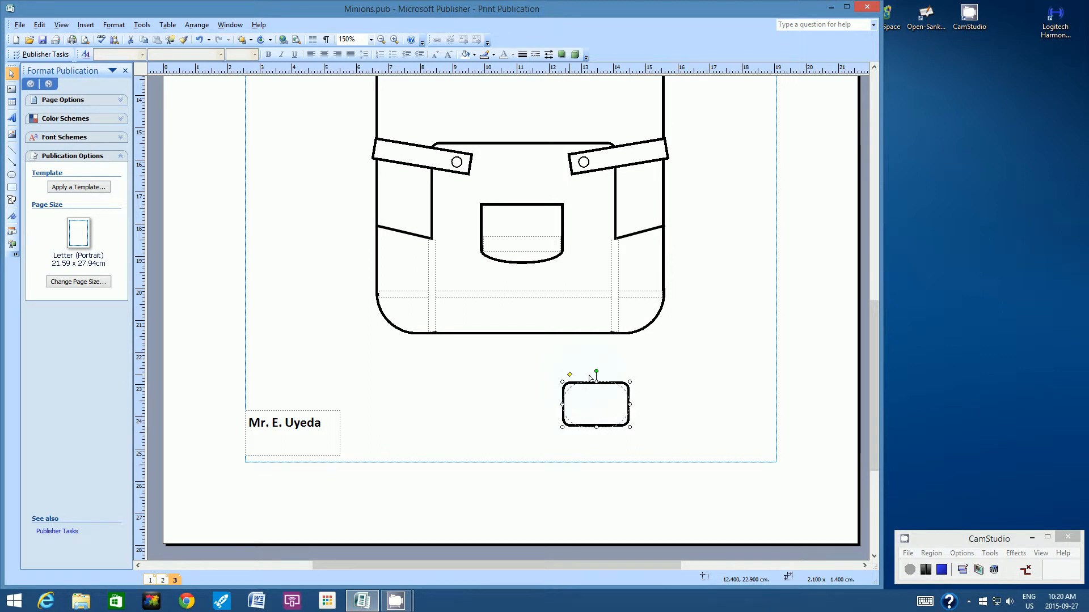
drag(590, 378, 589, 379)
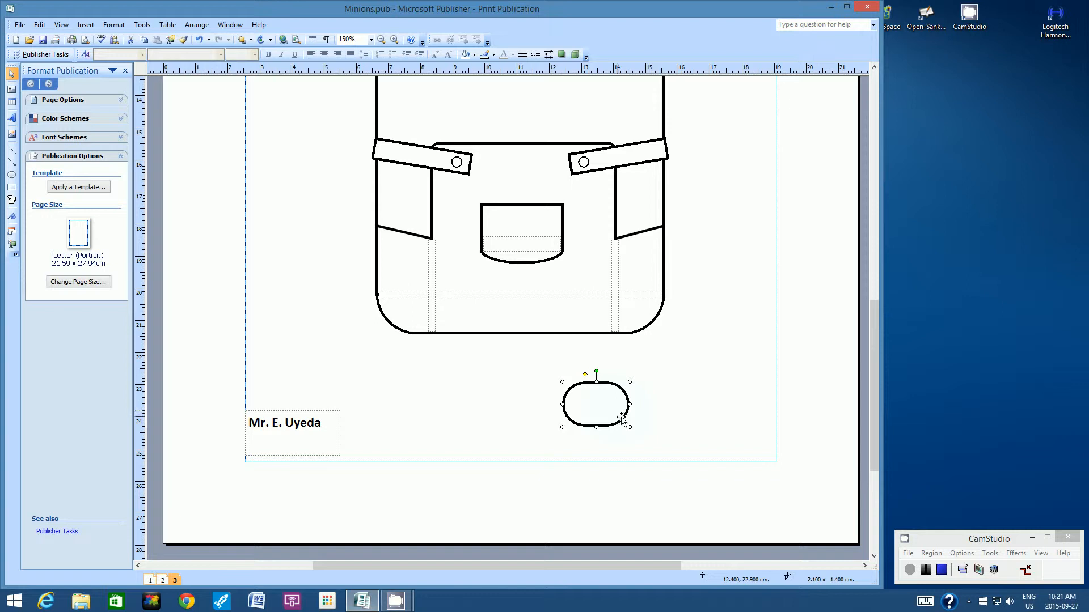
drag(603, 420, 601, 425)
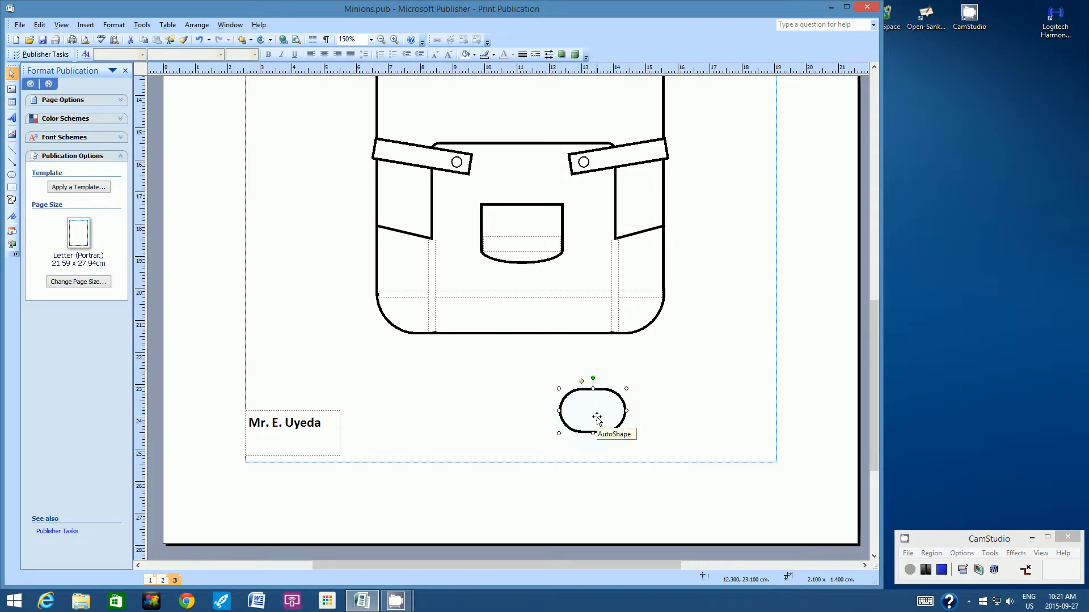
Draw a trapezoid leg about 1.9 × 1.7 cm between the body and the foot, narrow end down, with a 2¼ pt outline.
click(12, 199)
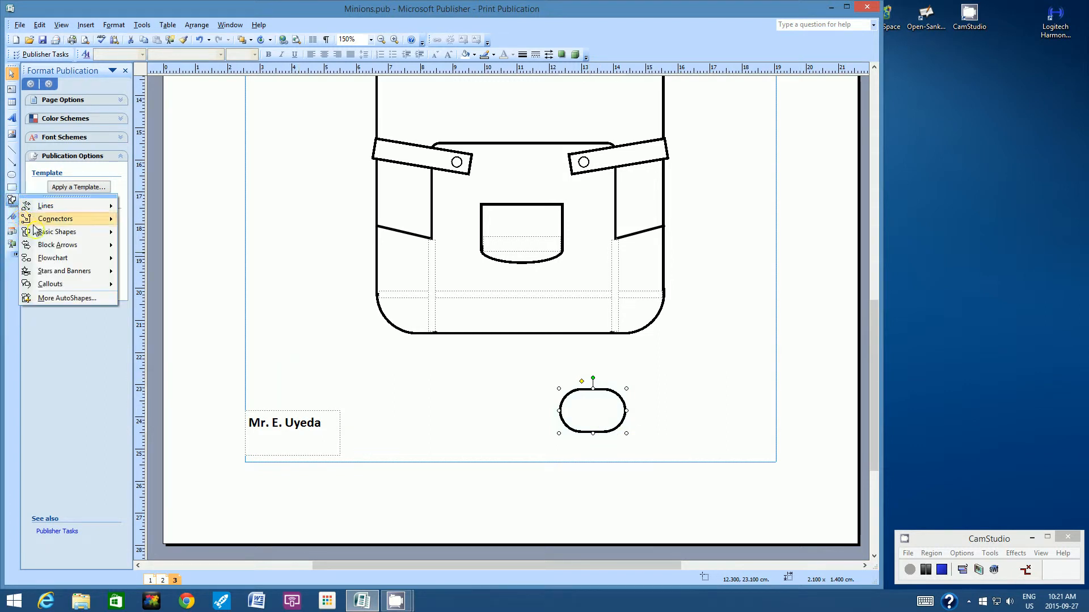
mouse_move(52, 237)
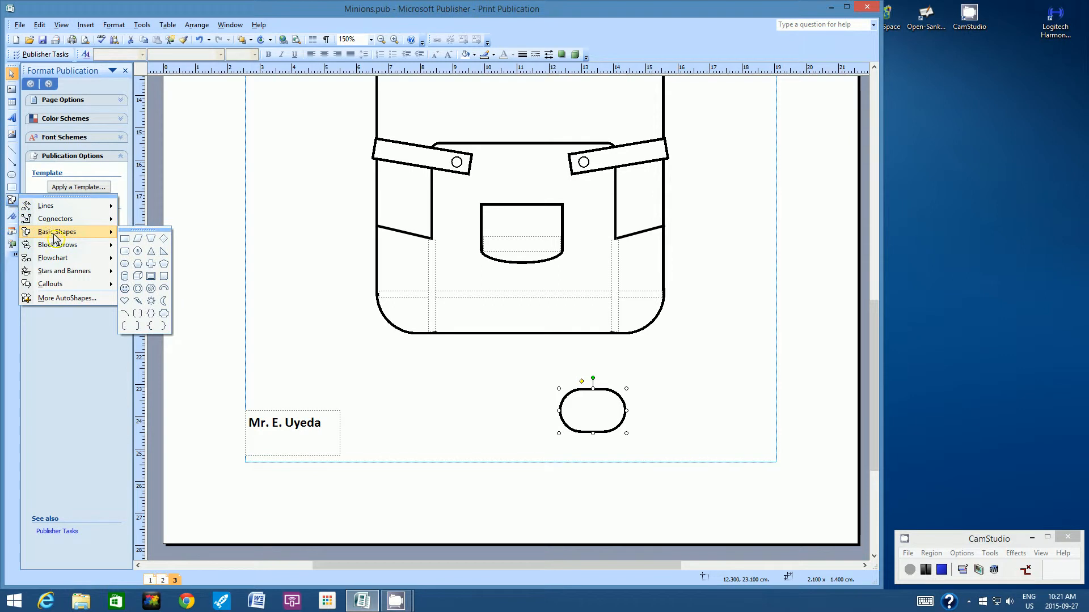
click(151, 241)
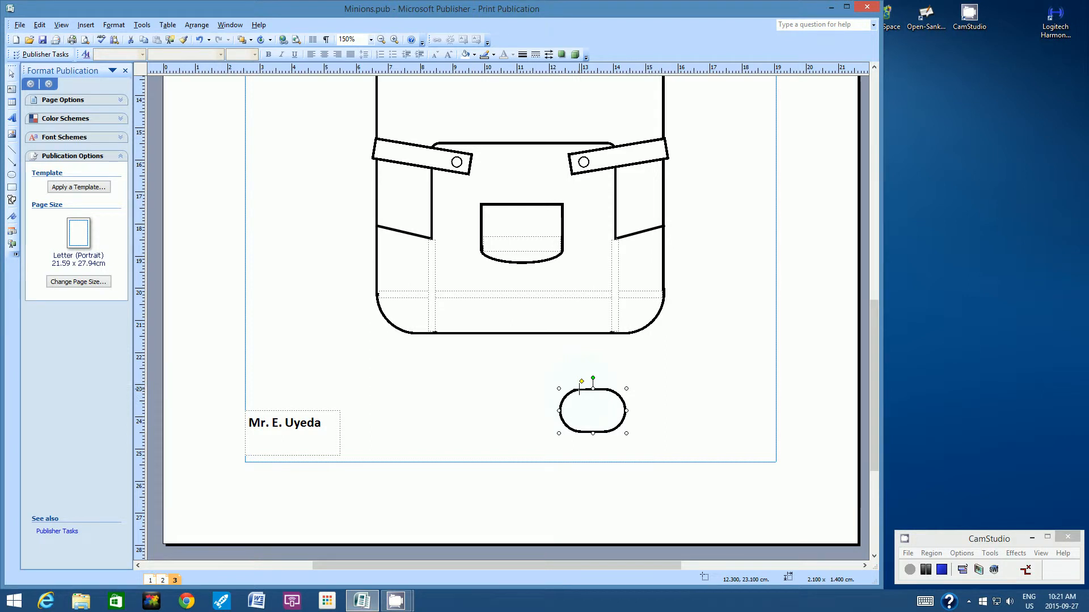
drag(579, 390, 623, 334)
drag(603, 379, 626, 360)
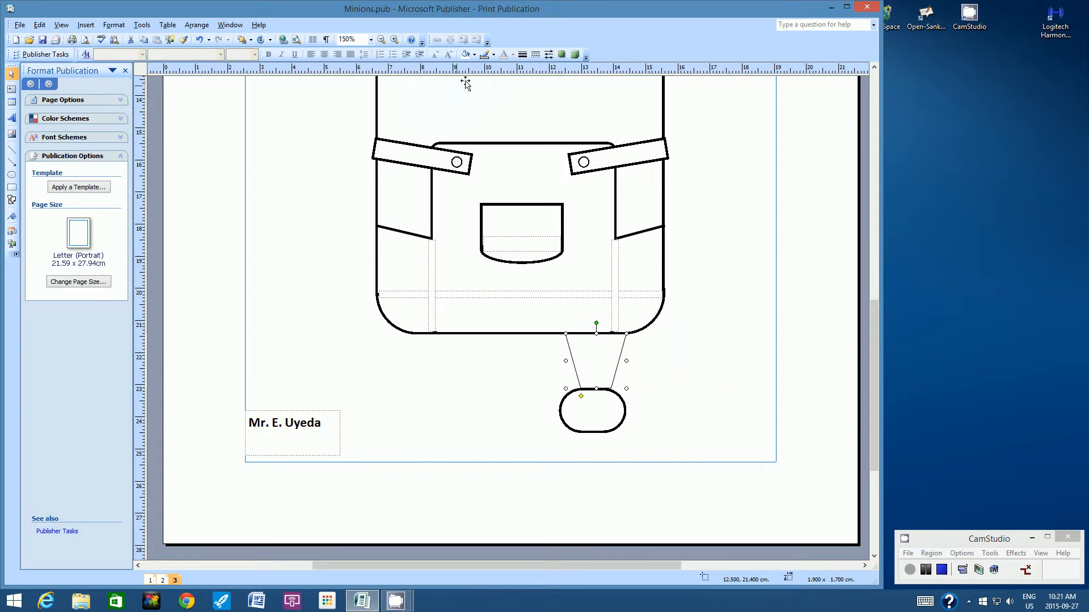
click(521, 54)
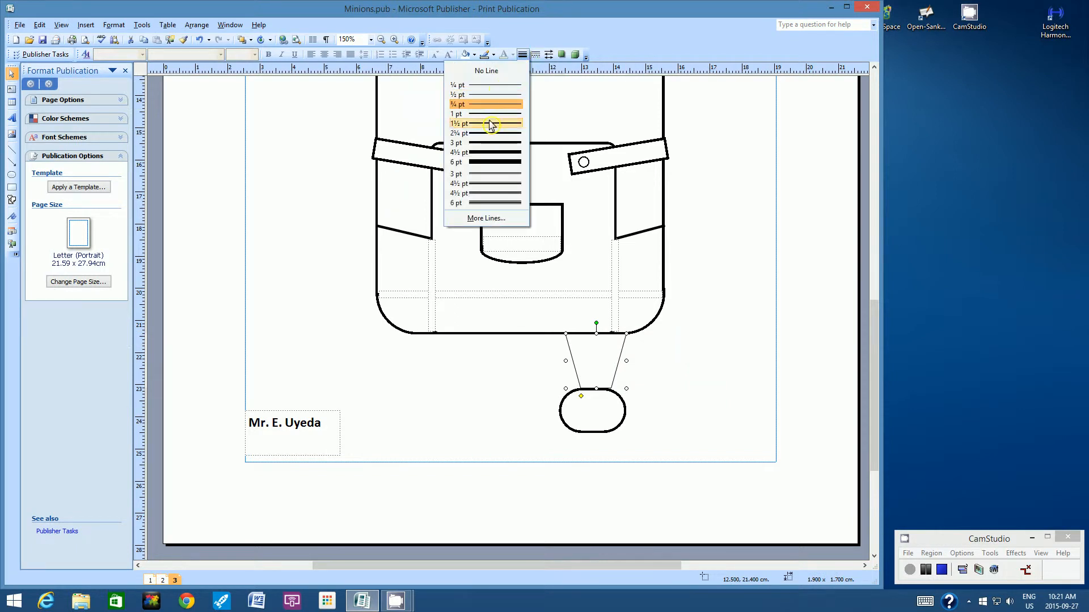
click(490, 137)
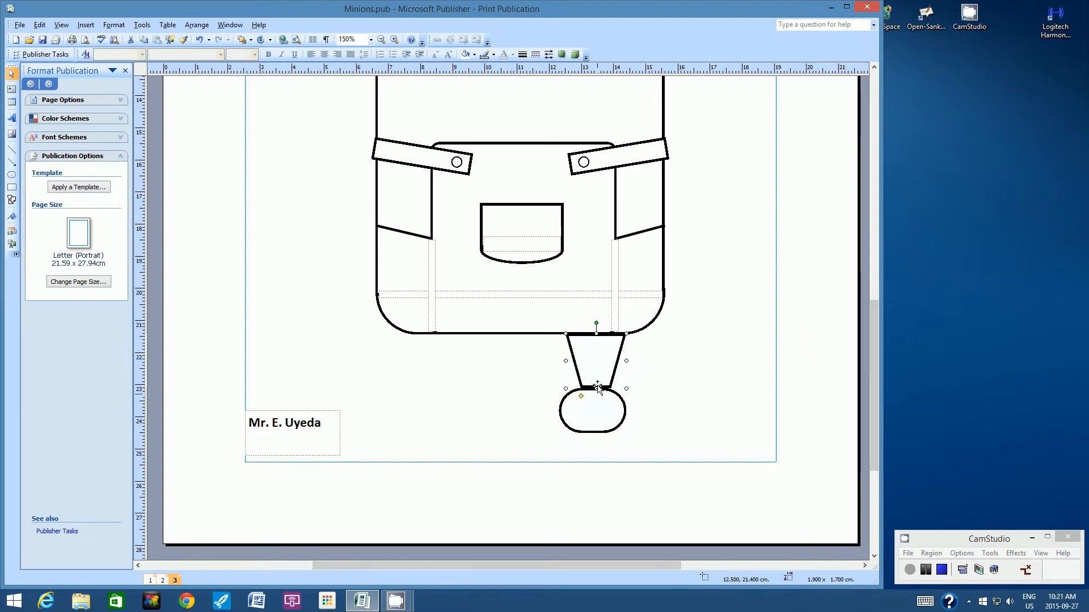
Shift the leg left to about 12.1 cm and centre the foot beneath it at about 12 cm, 23.1 cm.
drag(598, 370, 584, 369)
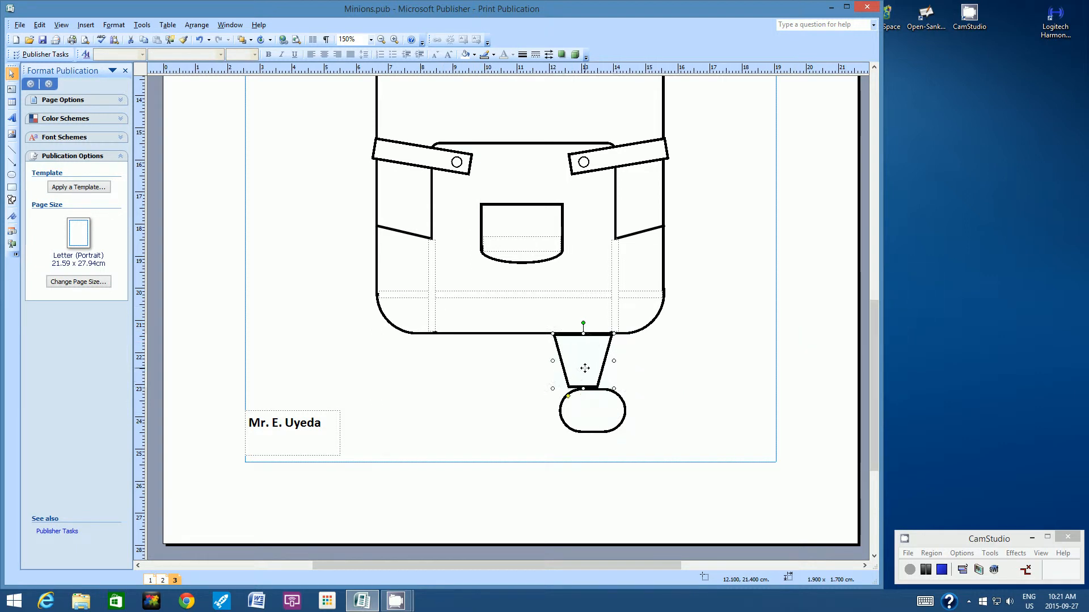
click(594, 407)
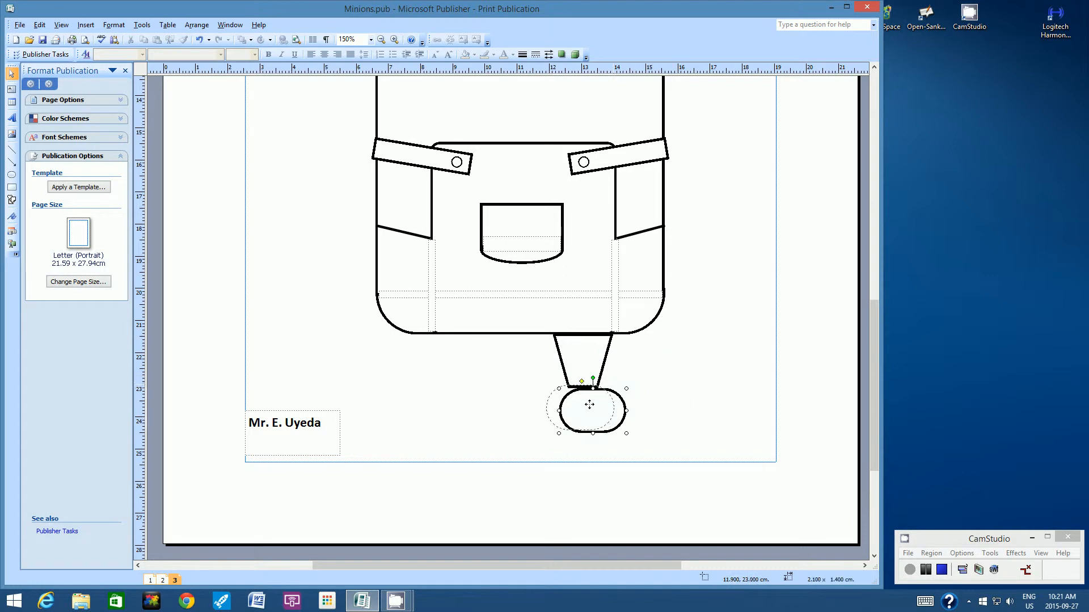
drag(594, 406, 589, 406)
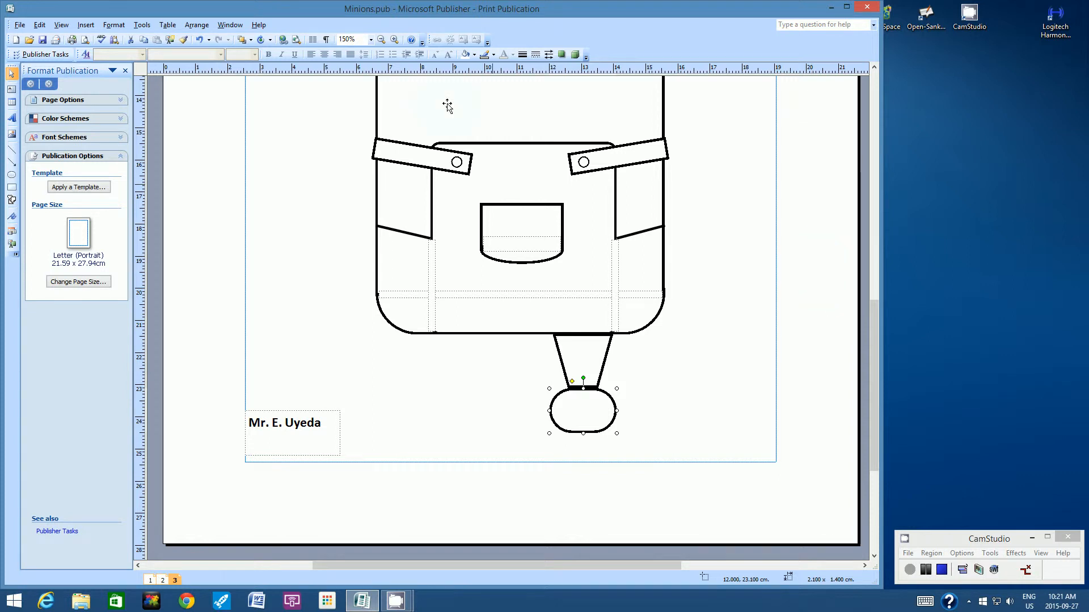
Shorten the foot from its lower edge to about 1.2 cm high, keeping it directly below the leg.
click(372, 39)
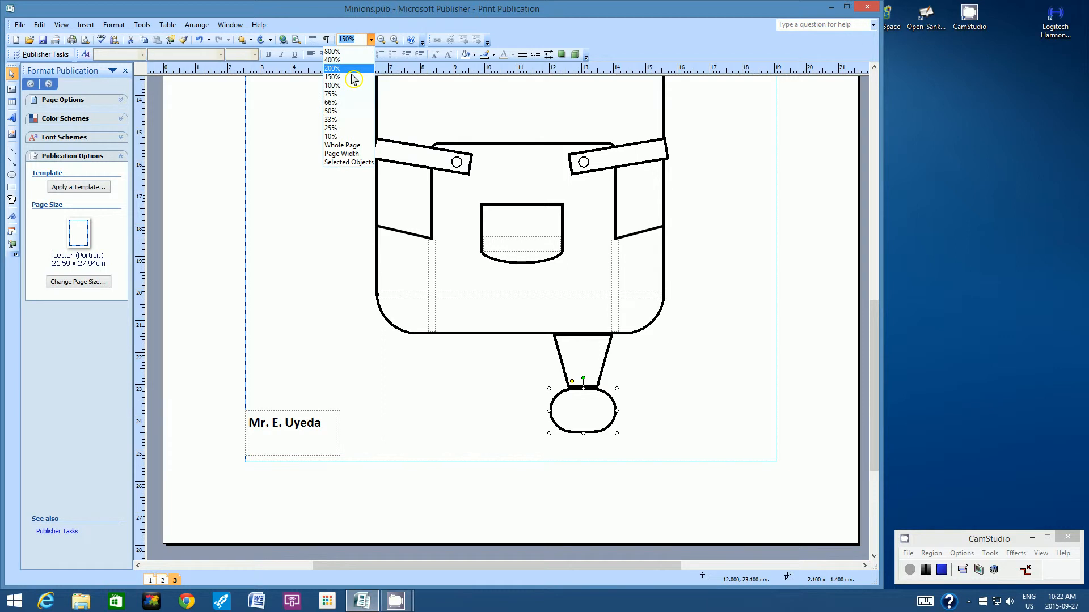
click(346, 120)
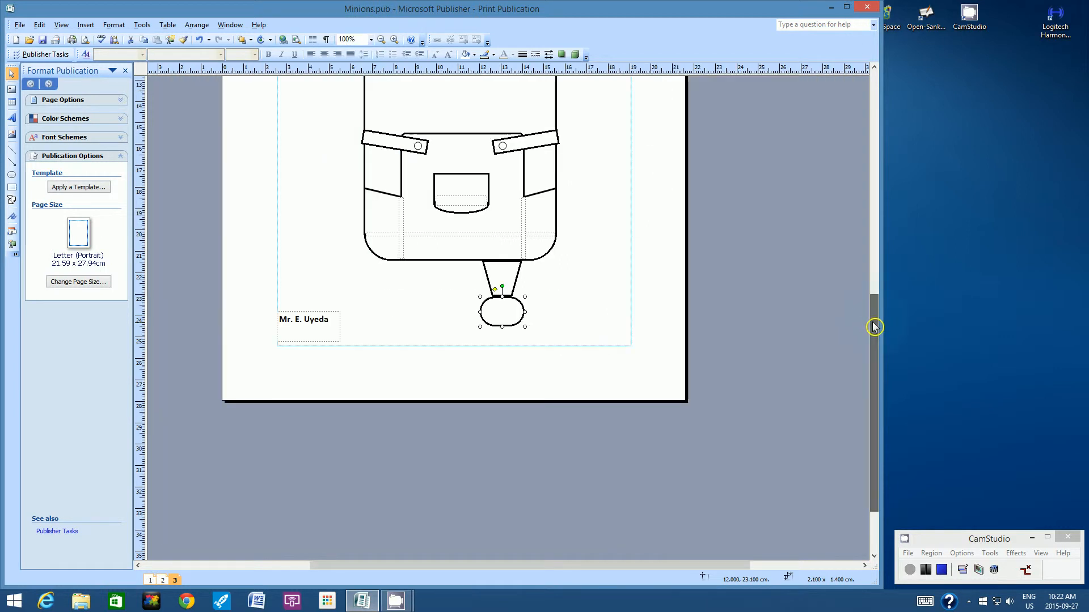
drag(871, 323, 862, 237)
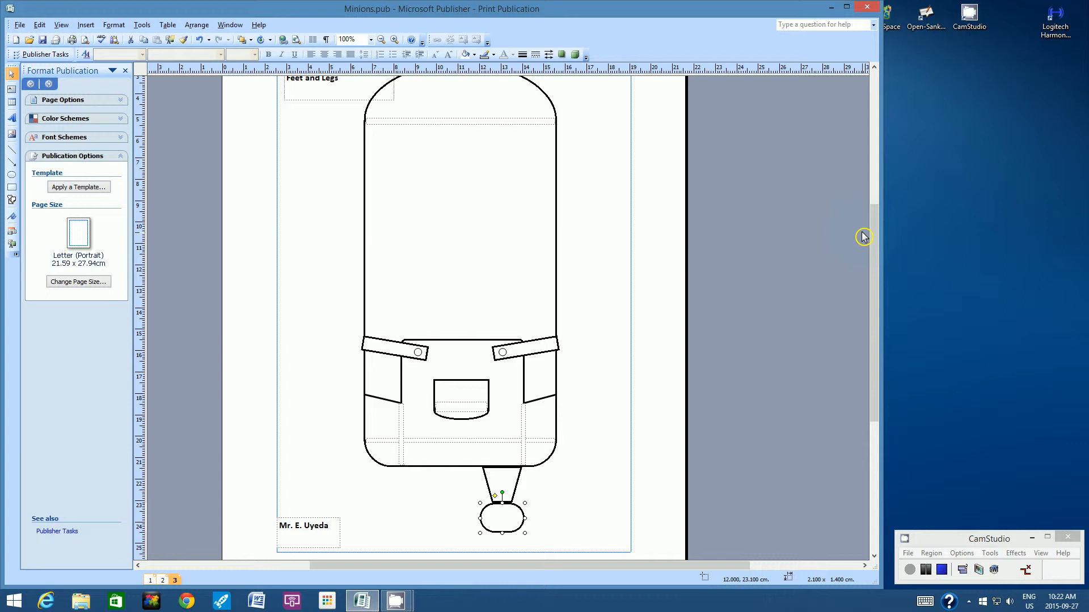
drag(876, 241, 884, 257)
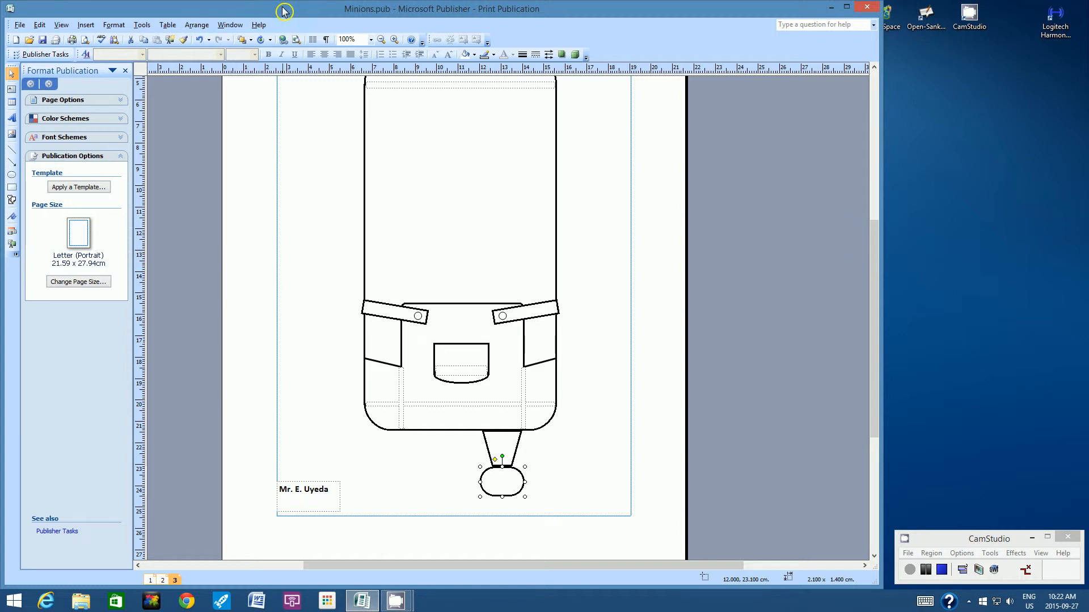
click(371, 39)
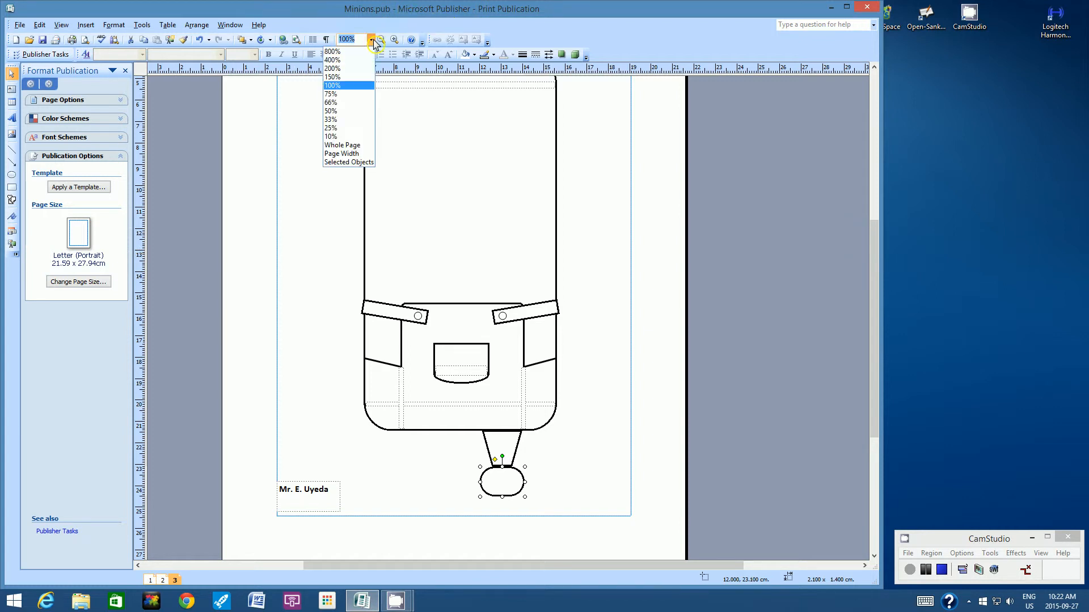
click(349, 77)
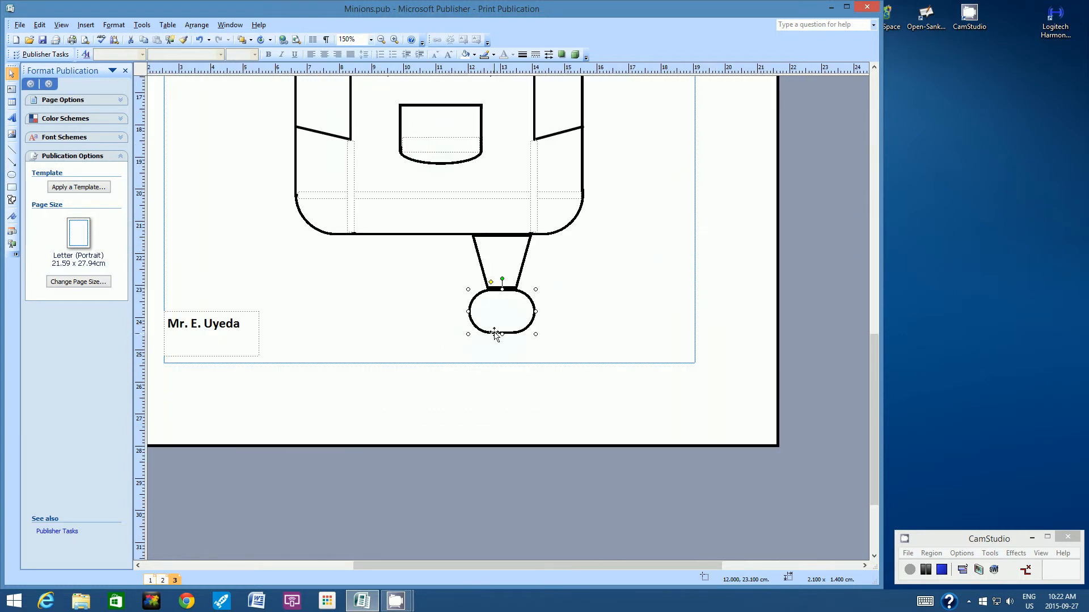
drag(501, 336, 501, 326)
Widen the trapezoid leg toward the body's centre to about 2.1 cm.
click(500, 262)
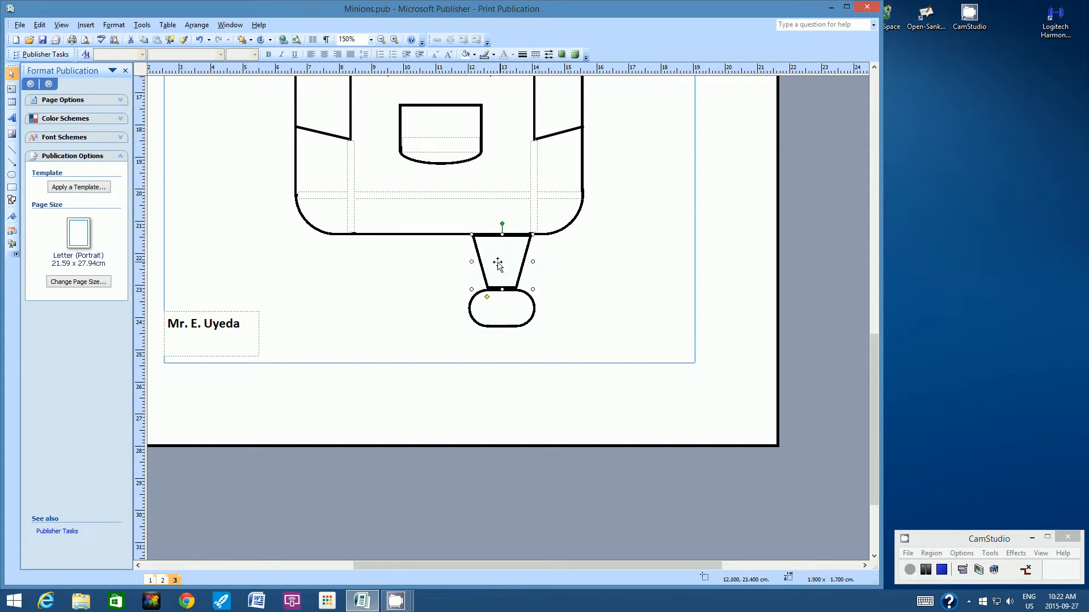
drag(472, 262, 466, 262)
click(645, 319)
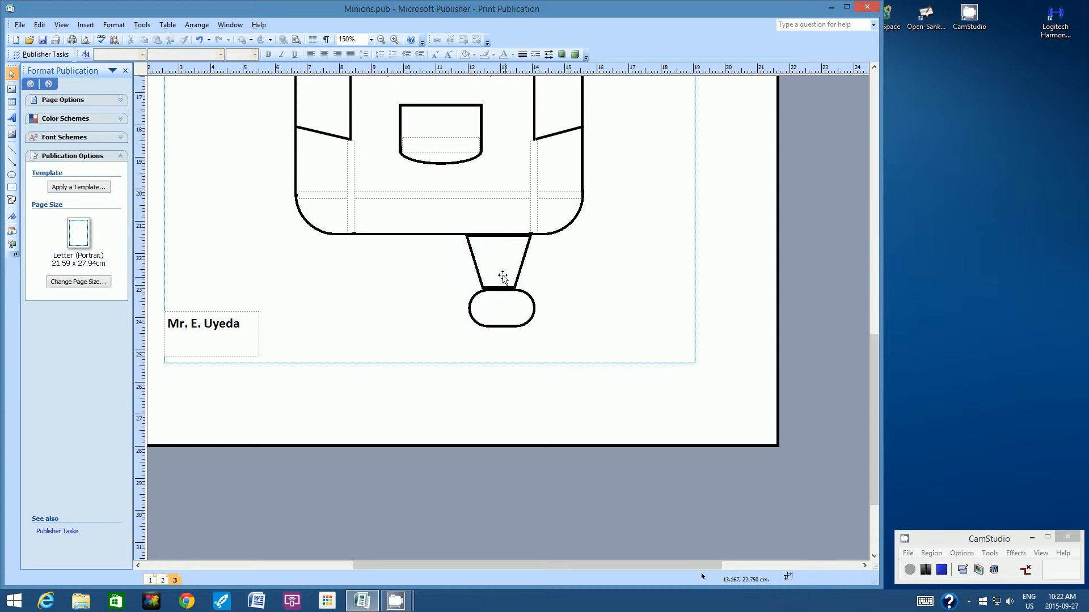
Nudge the leg to about 11.9 cm, 21.4 cm and move the foot directly beneath it, touching its narrow end.
click(371, 40)
click(354, 66)
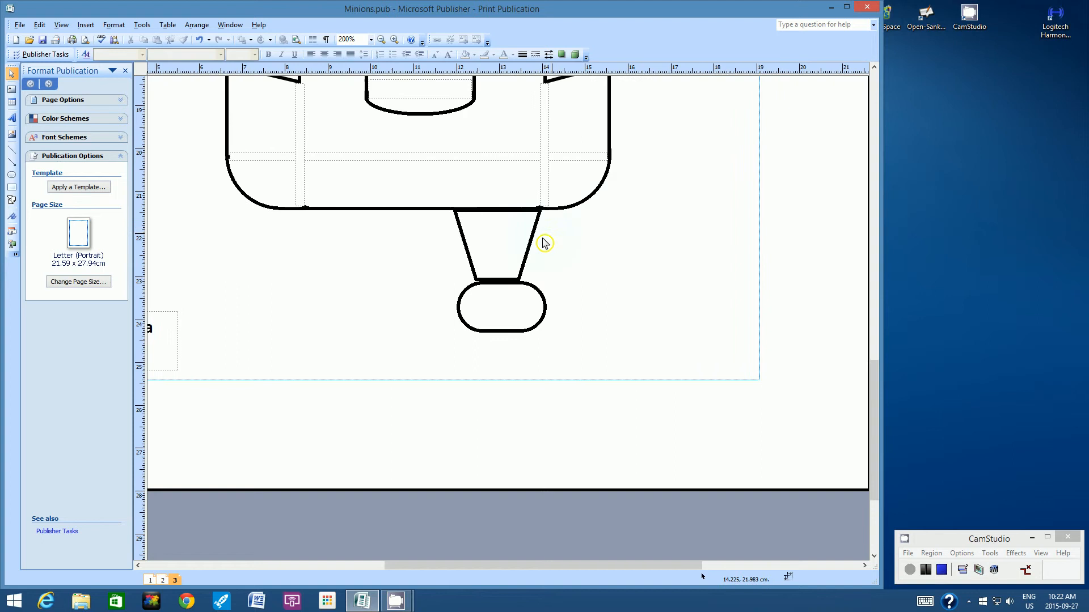
click(494, 245)
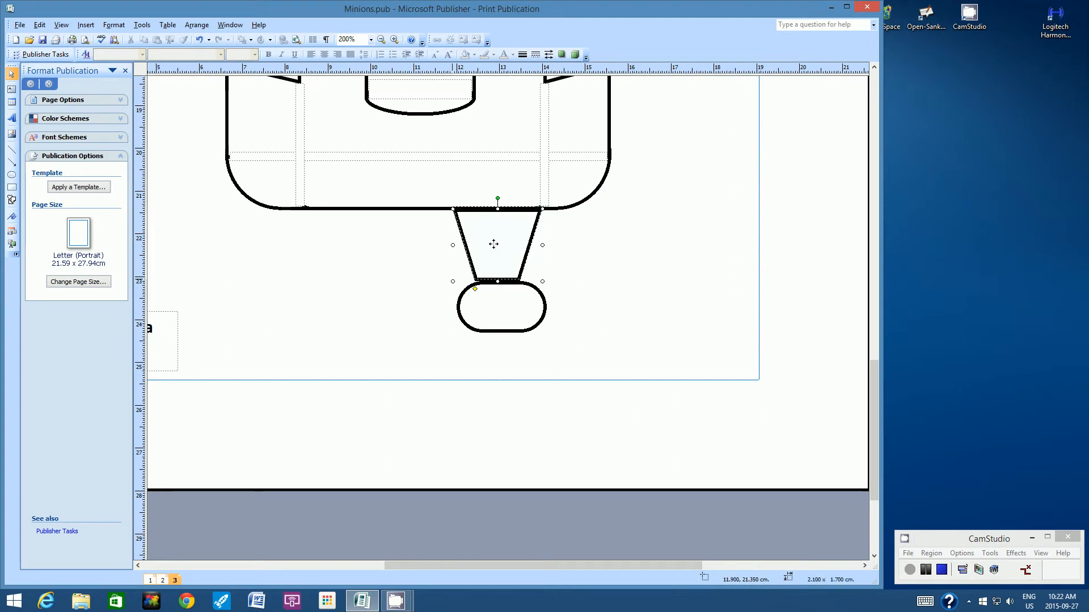
drag(494, 243, 493, 245)
drag(497, 318, 494, 312)
click(644, 339)
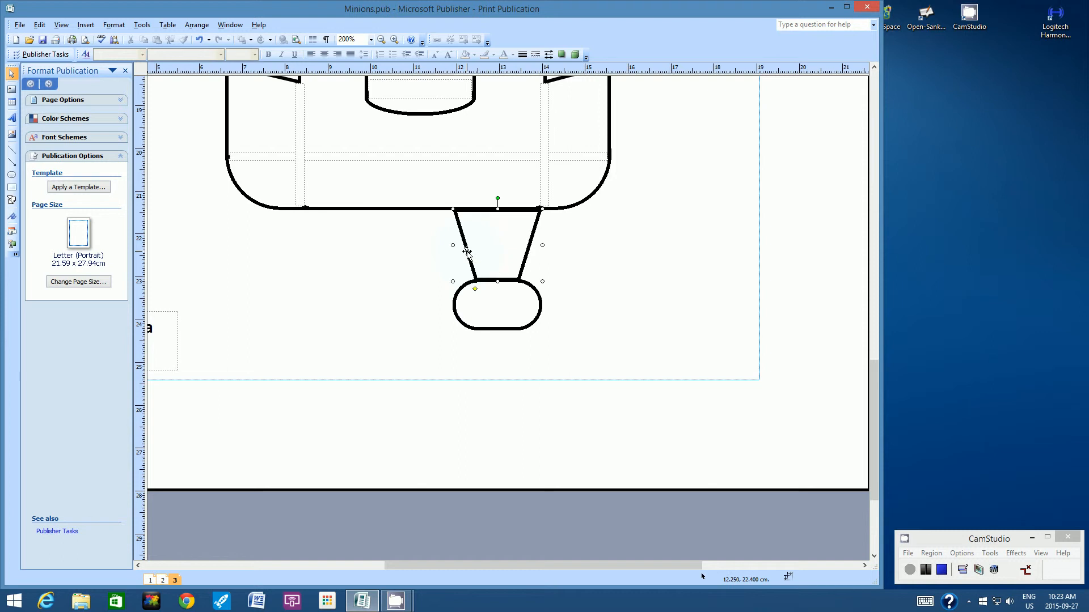
Group the leg and the foot into a single object.
shift+click(459, 320)
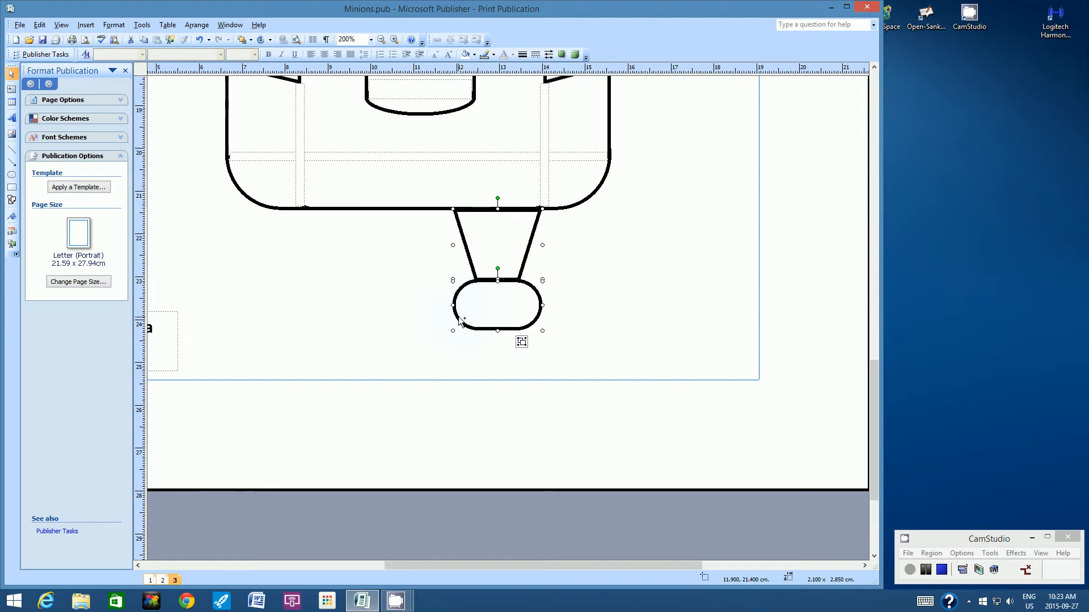
click(522, 344)
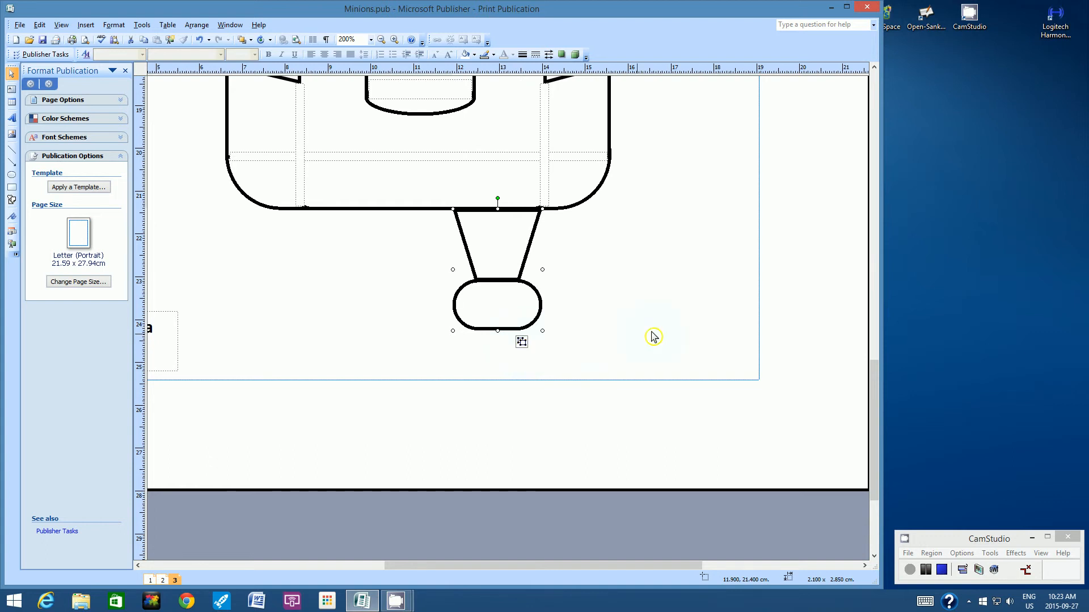
click(671, 335)
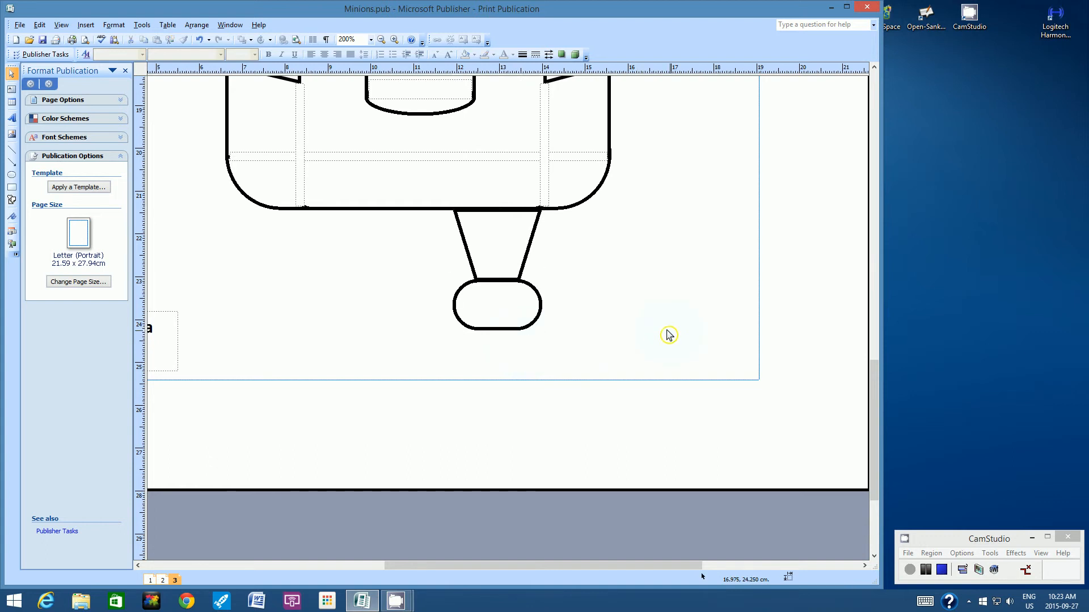
Duplicate the grouped leg and foot and place the copy under the body's left half at about 8.5 cm, level with the original.
click(499, 333)
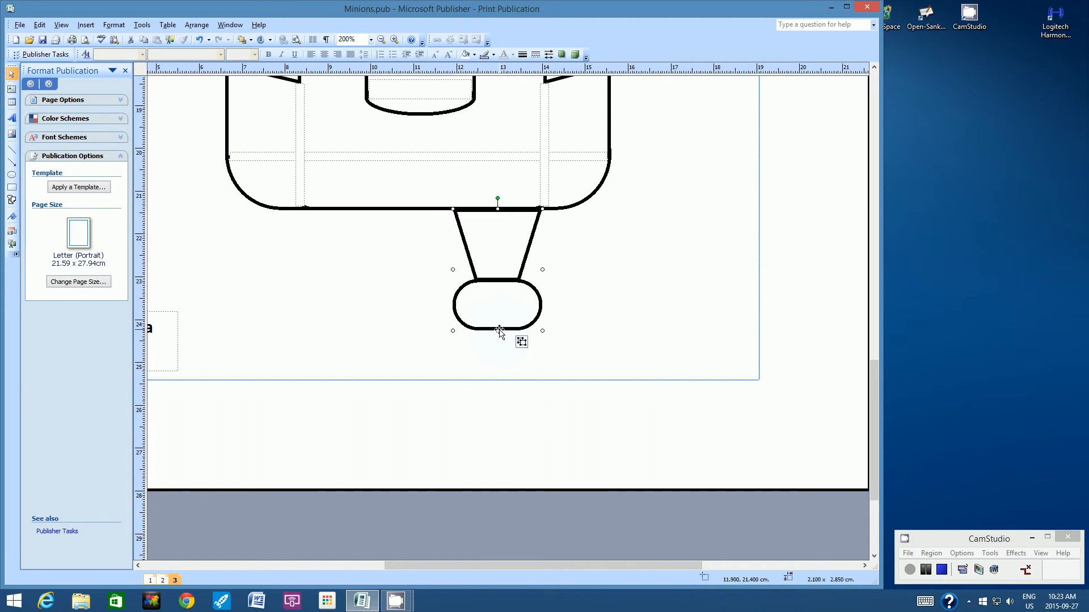
click(41, 25)
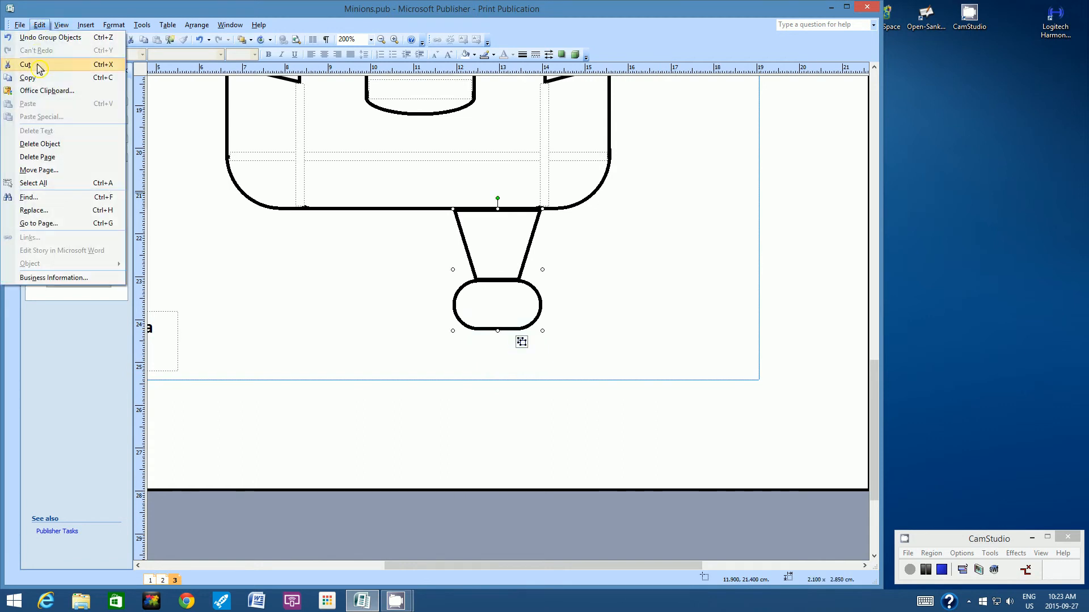
click(34, 77)
click(40, 25)
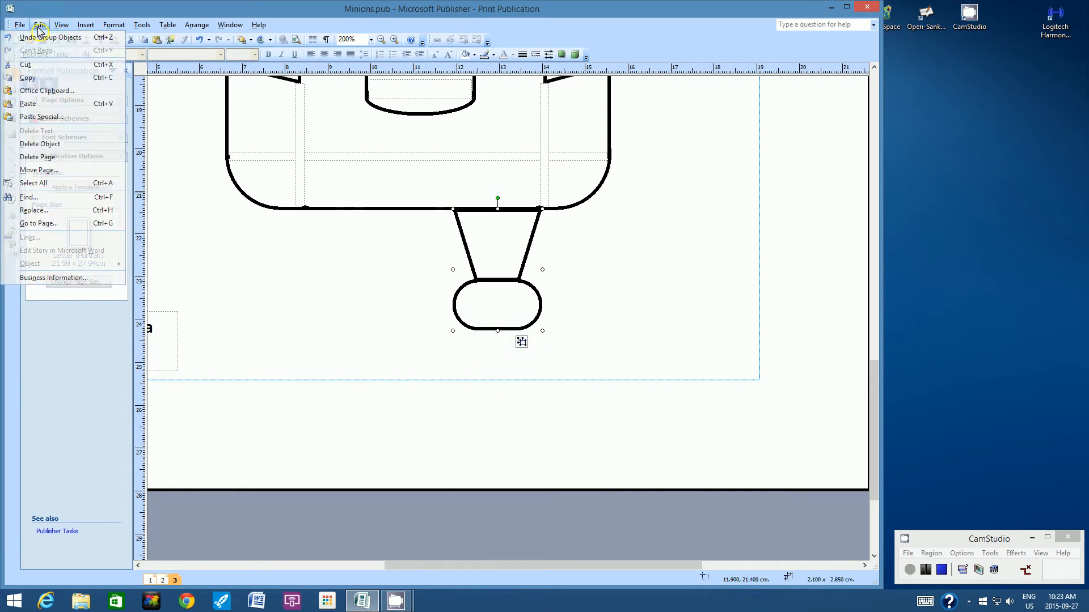
click(39, 102)
drag(499, 321, 340, 310)
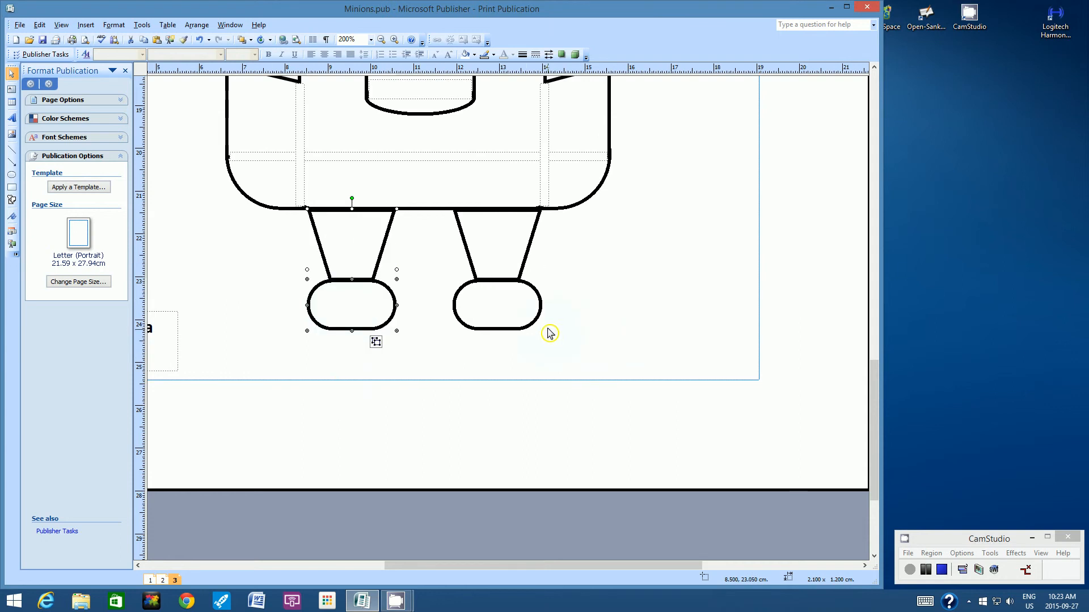
click(647, 313)
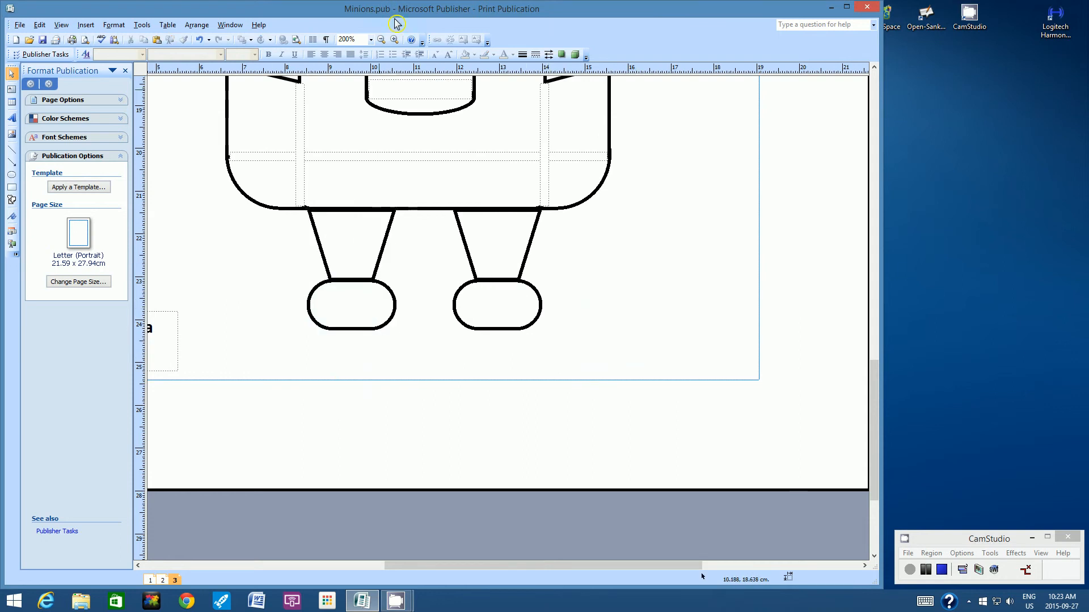
click(372, 40)
click(353, 85)
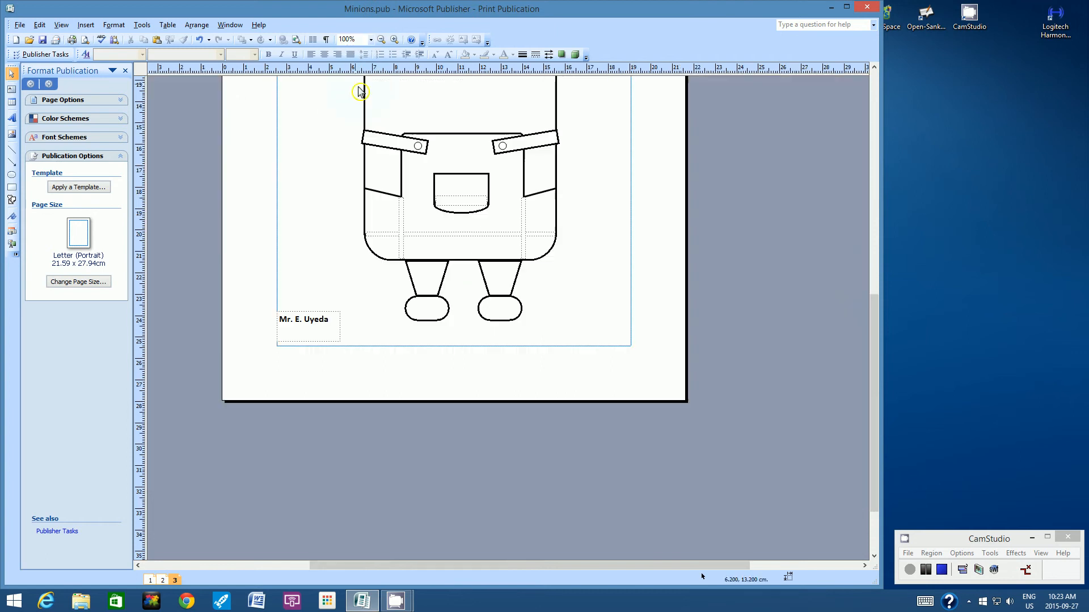
drag(877, 311, 874, 223)
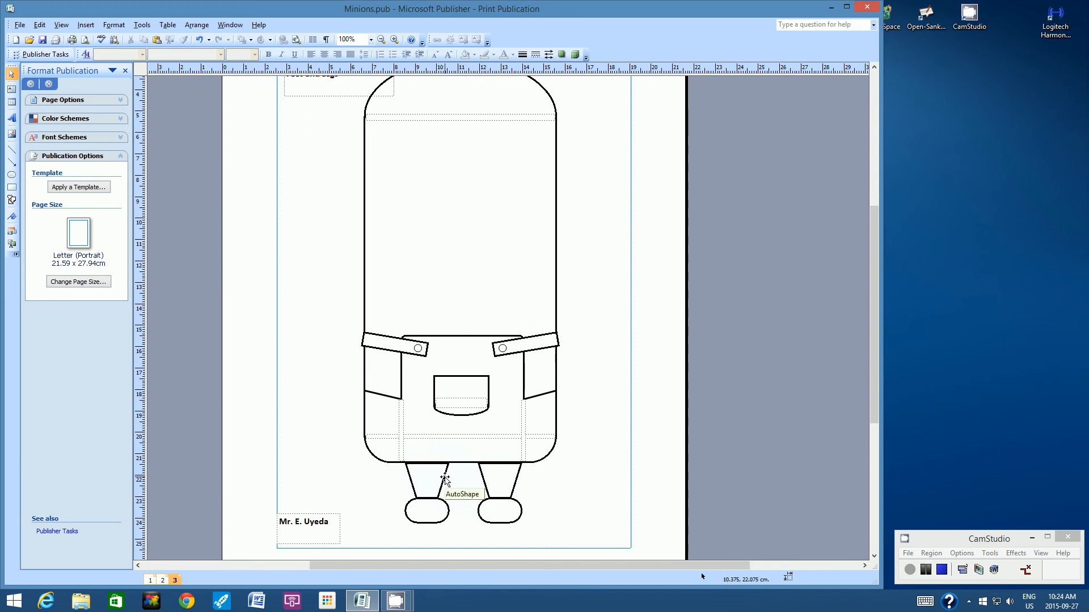
click(464, 480)
drag(874, 338, 876, 327)
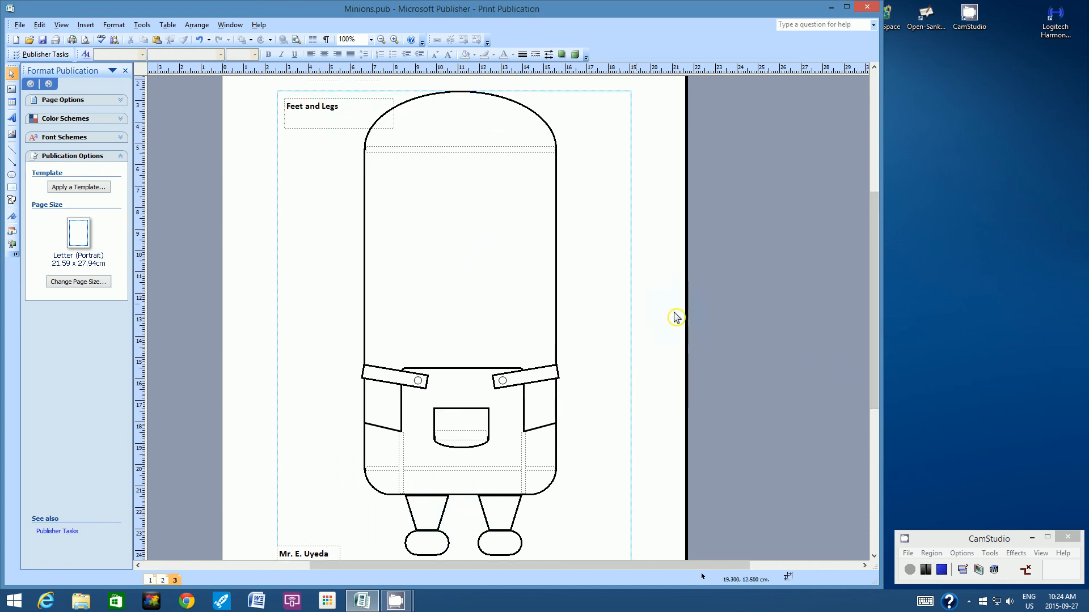